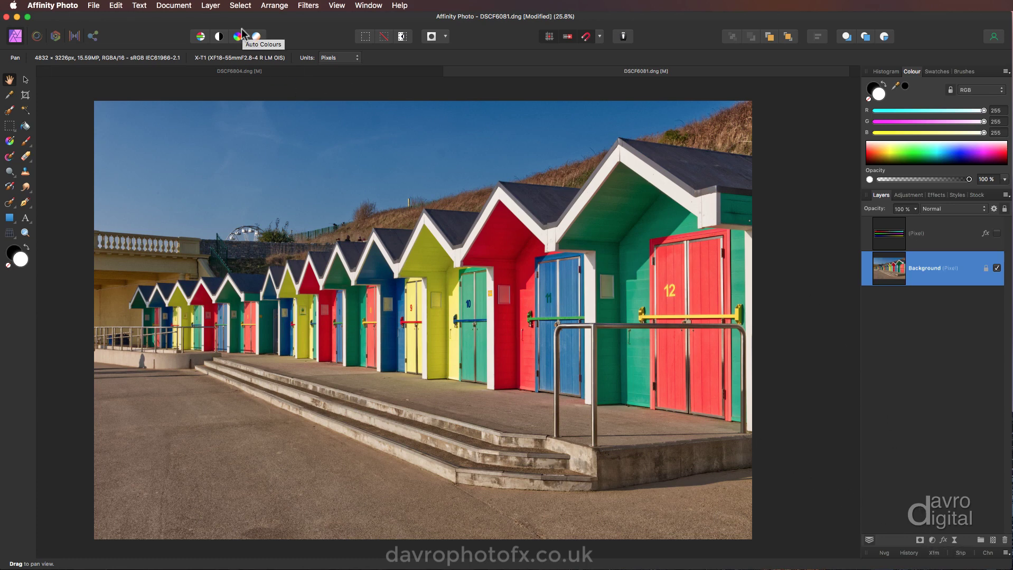
Add a Selective Colour adjustment layer above the Background and make the hidden colour chart layer visible
{"action": "left_click", "coordinate": [210, 6]}
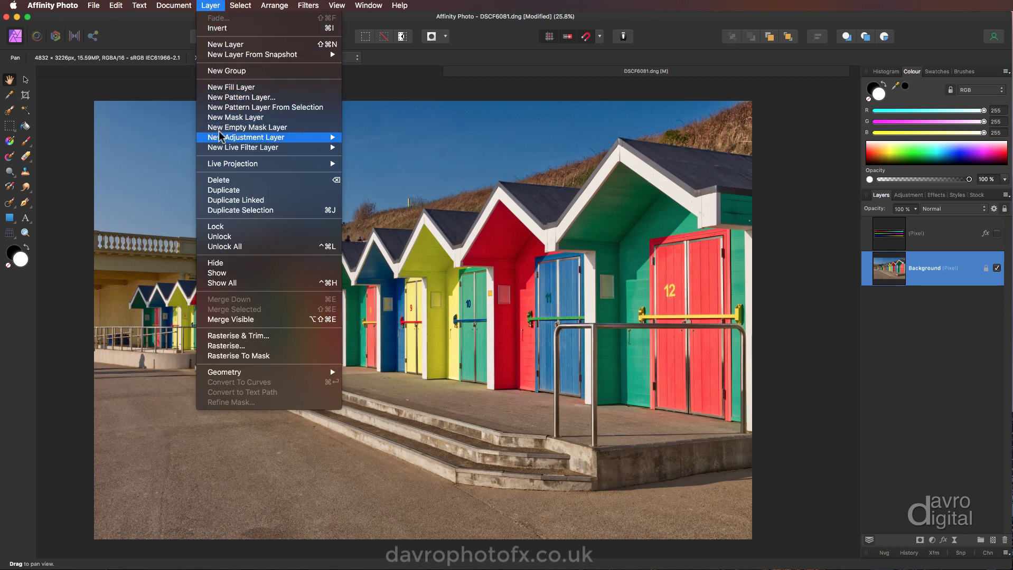
{"action": "mouse_move", "coordinate": [221, 137]}
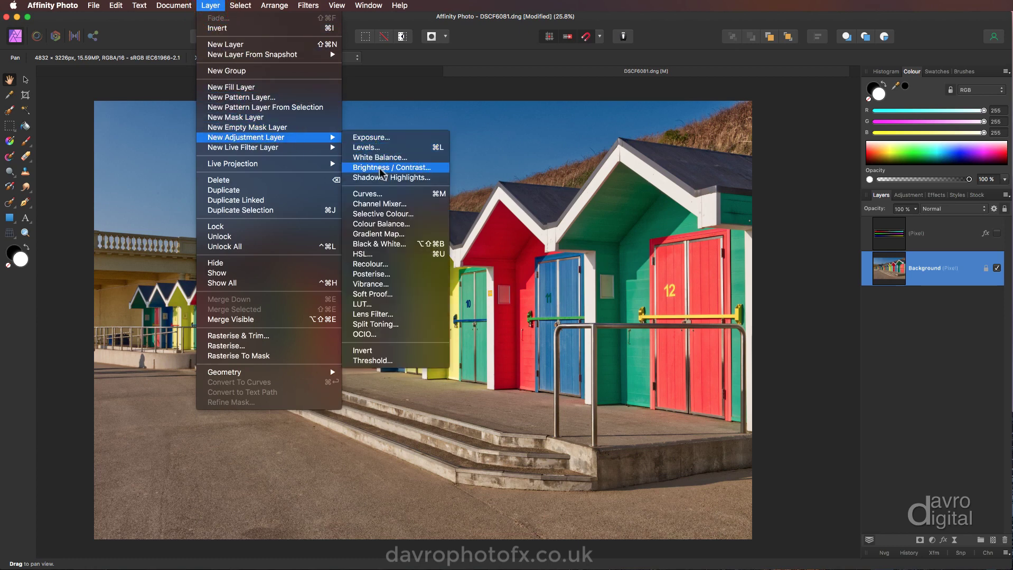
{"action": "left_click", "coordinate": [383, 213]}
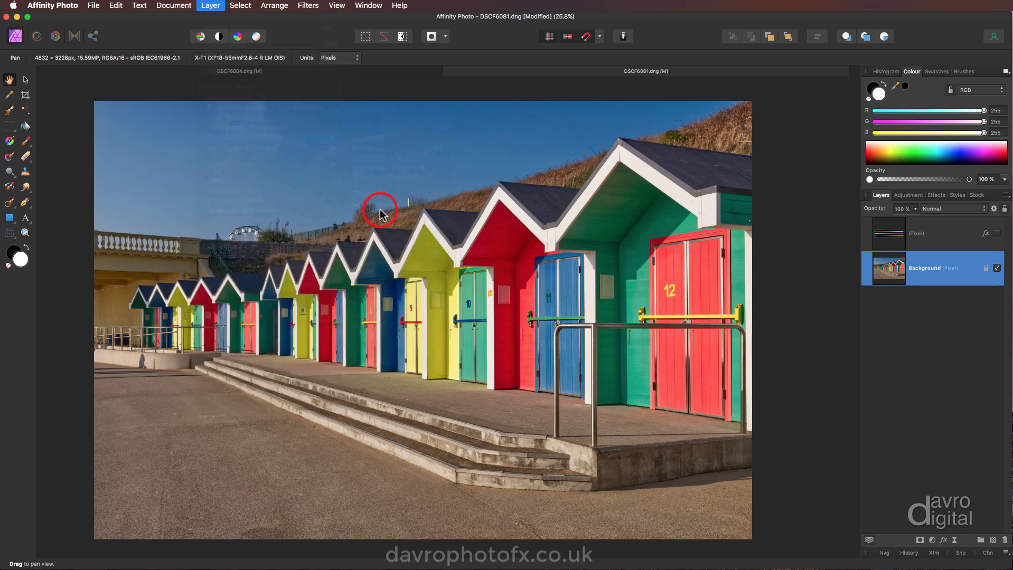
{"action": "left_click_drag", "start_coordinate": [843, 86], "coordinate": [657, 129]}
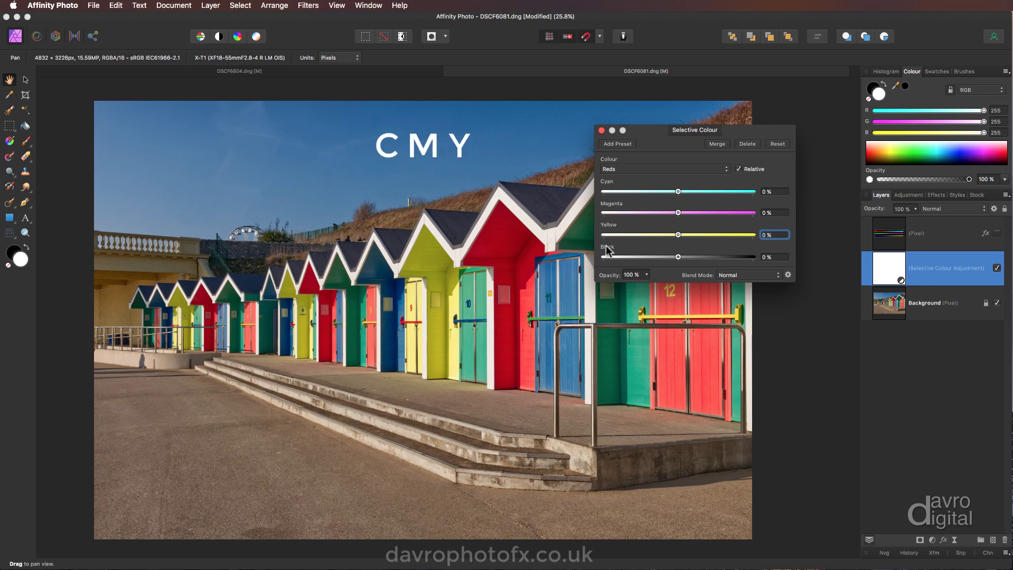
{"action": "left_click", "coordinate": [624, 170]}
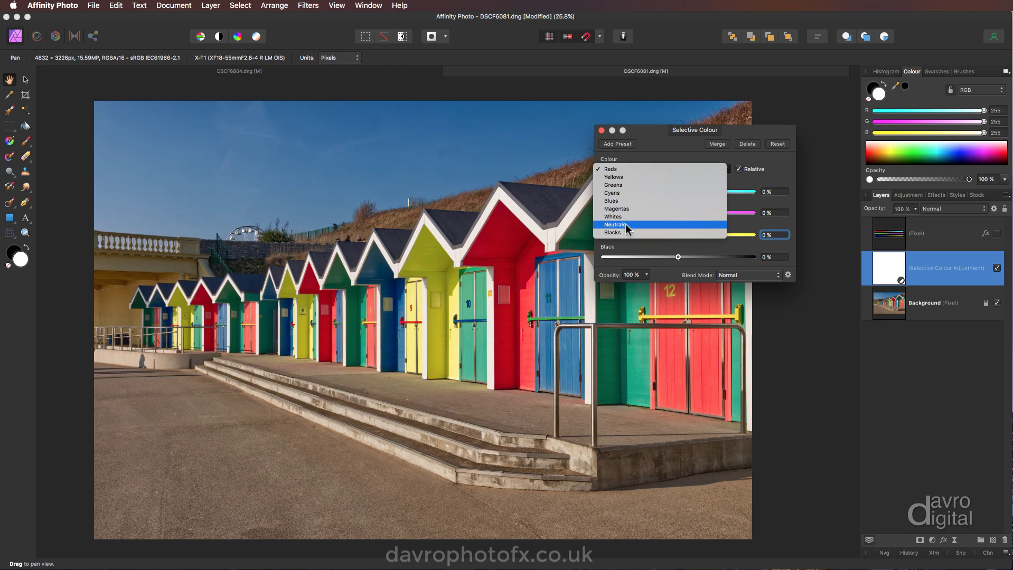
{"action": "left_click", "coordinate": [623, 169]}
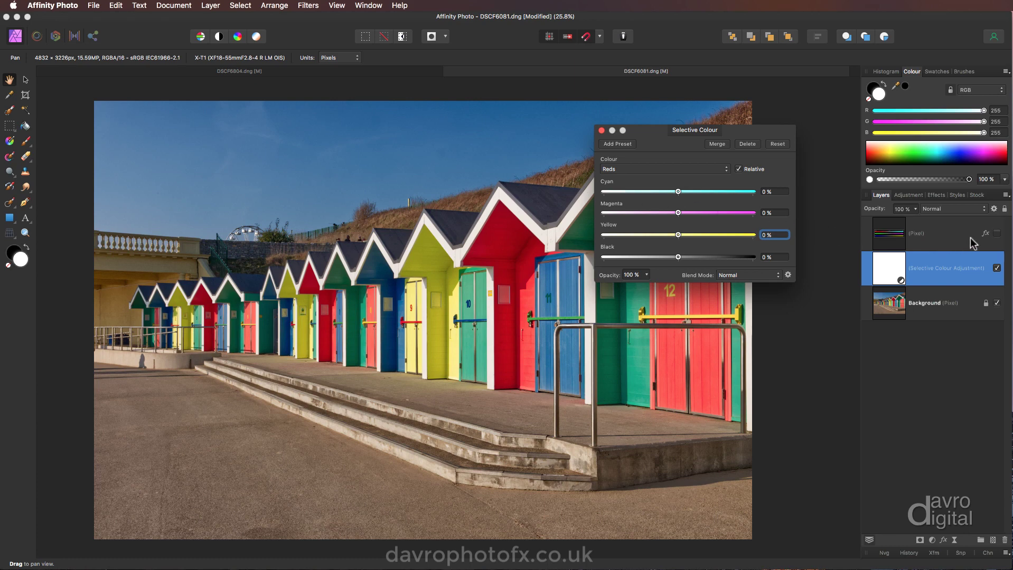
{"action": "left_click", "coordinate": [997, 234]}
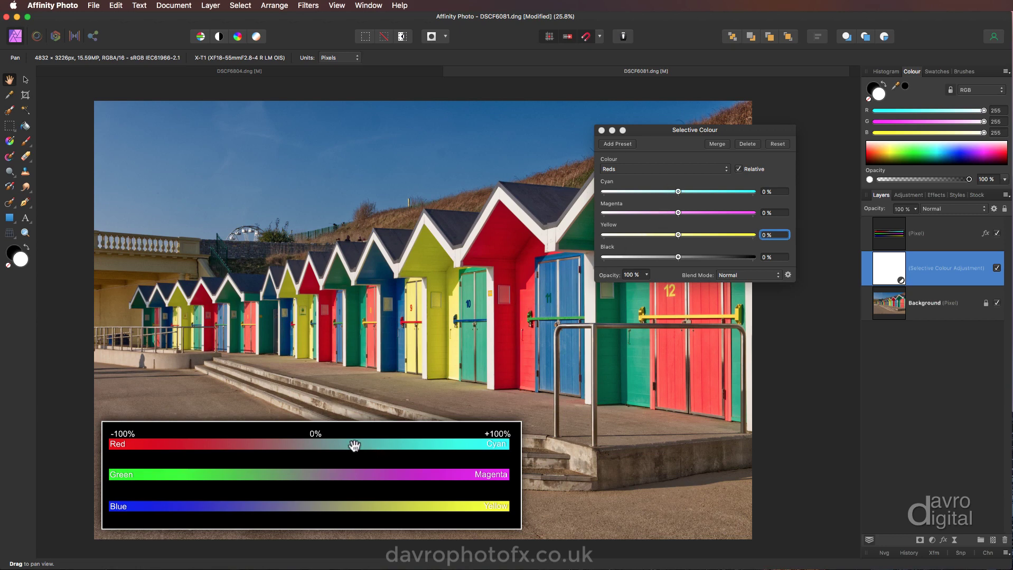
For the Reds, set cyan to -50%, magenta to 25% and yellow to 25%, and compare the photo with and without the adjustment
{"action": "left_click", "coordinate": [679, 192]}
{"action": "left_click_drag", "start_coordinate": [678, 191], "coordinate": [646, 195]}
{"action": "left_click_drag", "start_coordinate": [657, 131], "coordinate": [829, 90]}
{"action": "left_click_drag", "start_coordinate": [816, 156], "coordinate": [764, 155]}
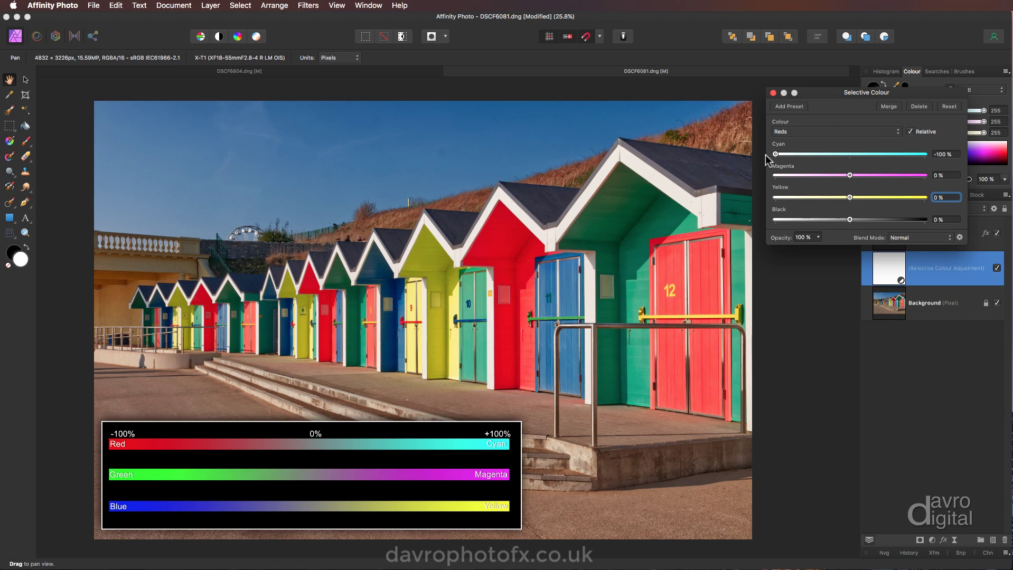
{"action": "left_click_drag", "start_coordinate": [769, 157], "coordinate": [809, 158]}
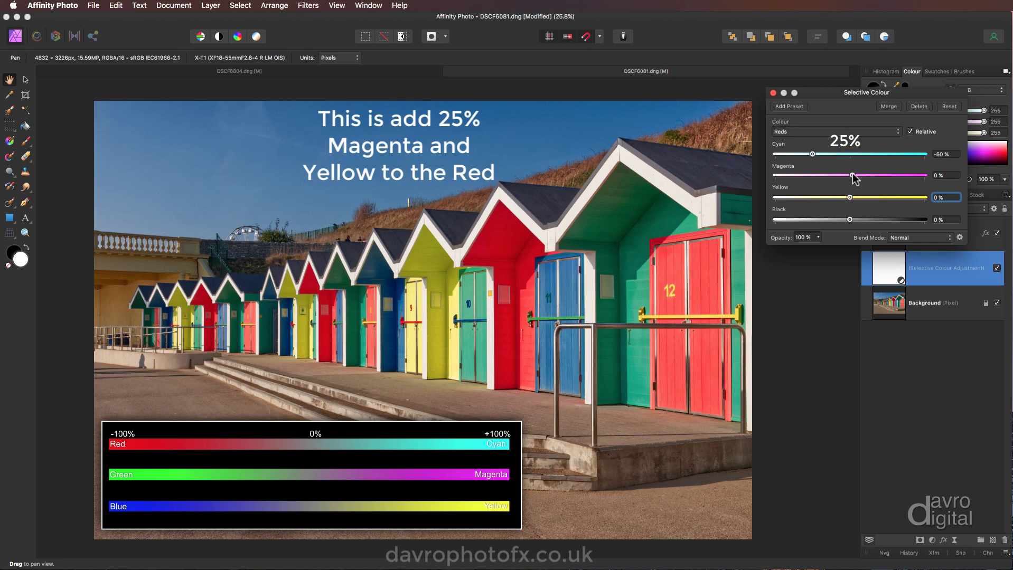
{"action": "left_click_drag", "start_coordinate": [858, 174], "coordinate": [866, 174]}
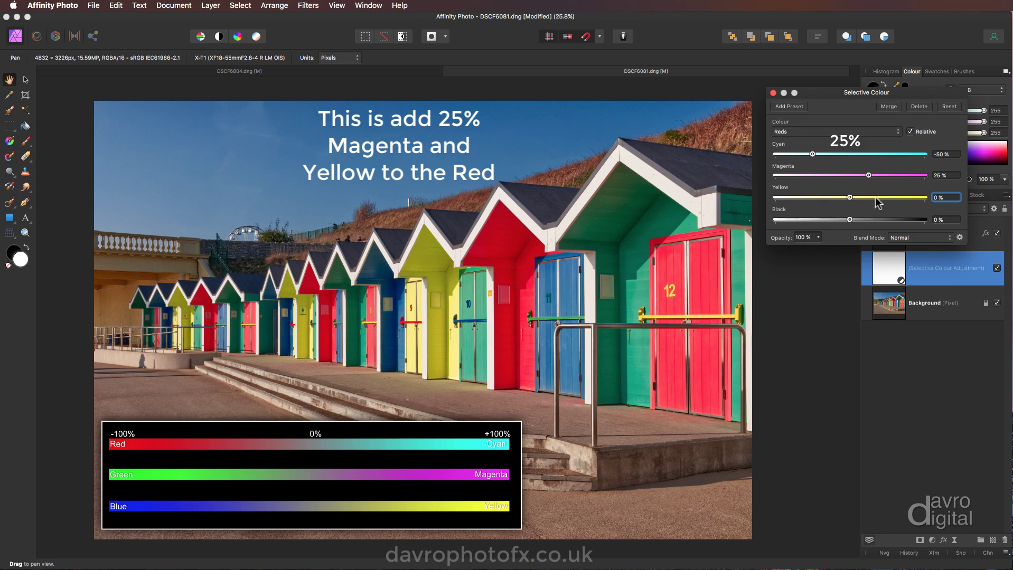
{"action": "left_click_drag", "start_coordinate": [849, 197], "coordinate": [874, 200]}
{"action": "left_click", "coordinate": [996, 268]}
{"action": "left_click", "coordinate": [996, 269]}
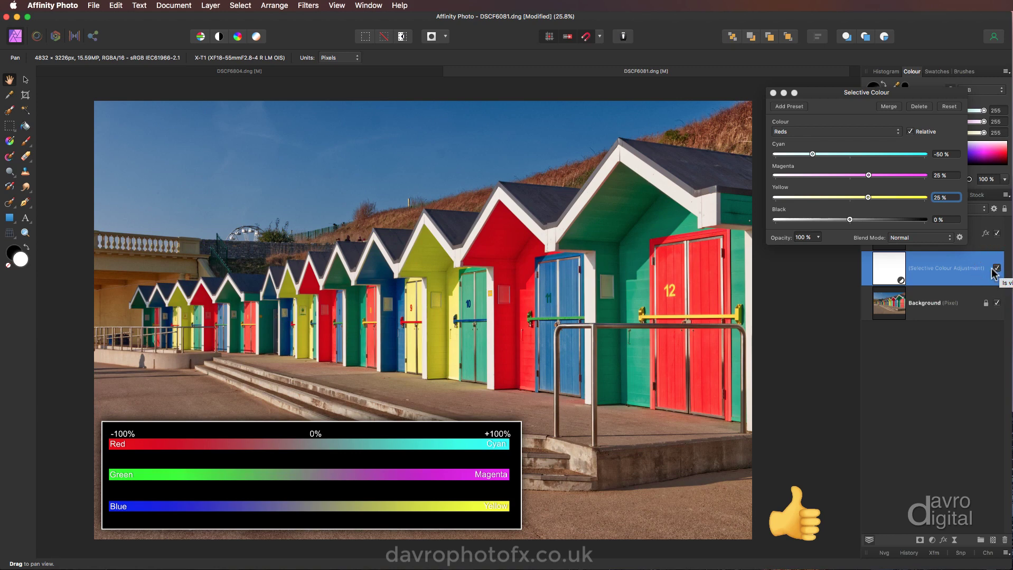
For the Yellows in the Selective Colour adjustment, set yellow to 50%, magenta to -25% and cyan to -25%
{"action": "left_click", "coordinate": [837, 132]}
{"action": "left_click", "coordinate": [836, 142]}
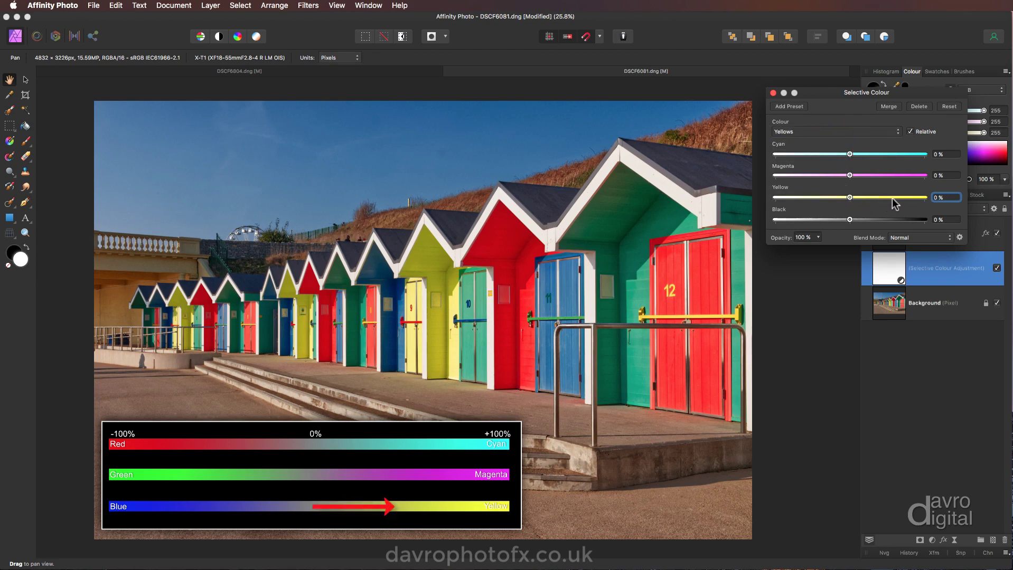
{"action": "left_click", "coordinate": [949, 199]}
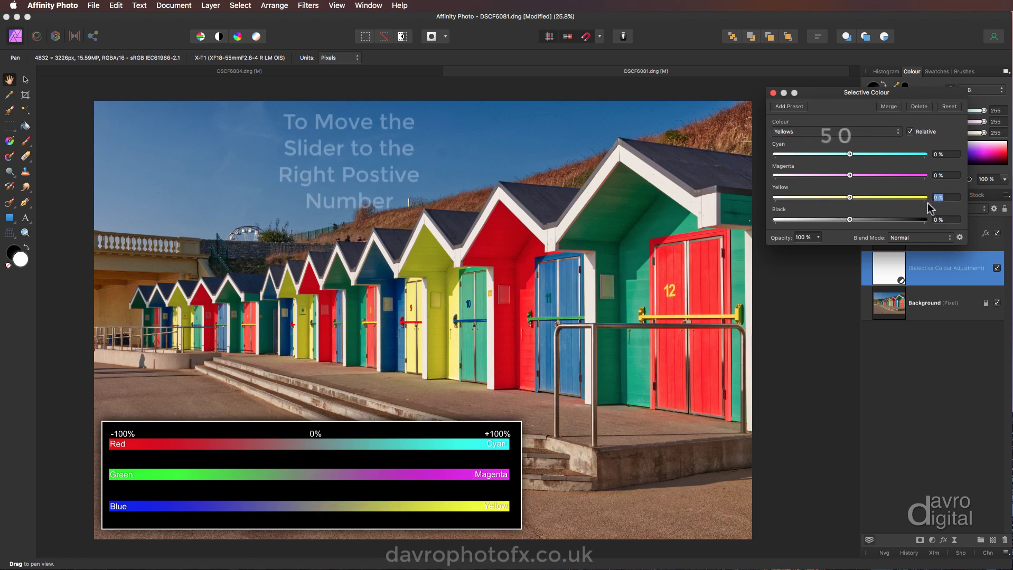
{"action": "type", "text": "50"}
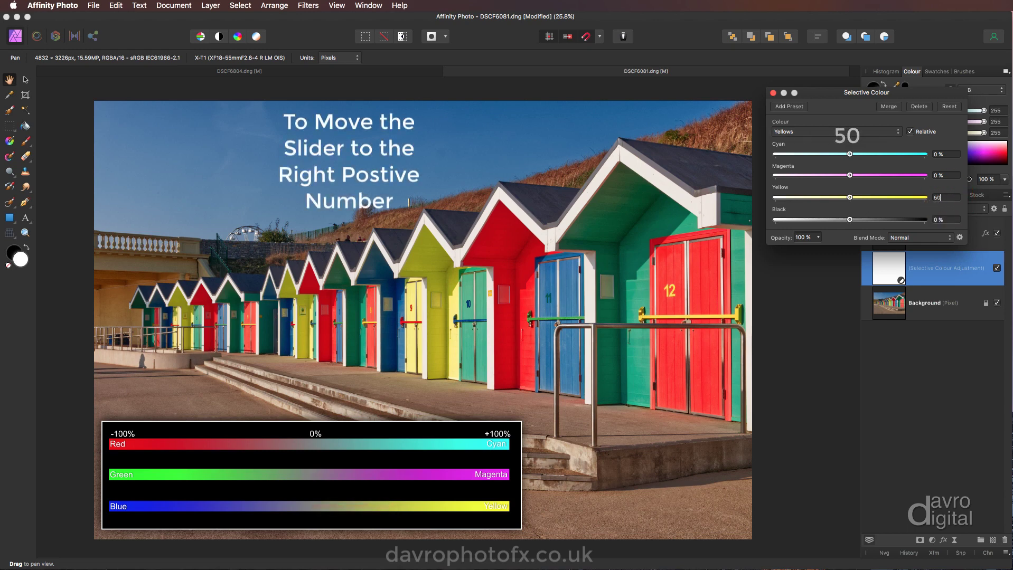
{"action": "left_click", "coordinate": [941, 176]}
{"action": "left_click_drag", "start_coordinate": [941, 175], "coordinate": [933, 178]}
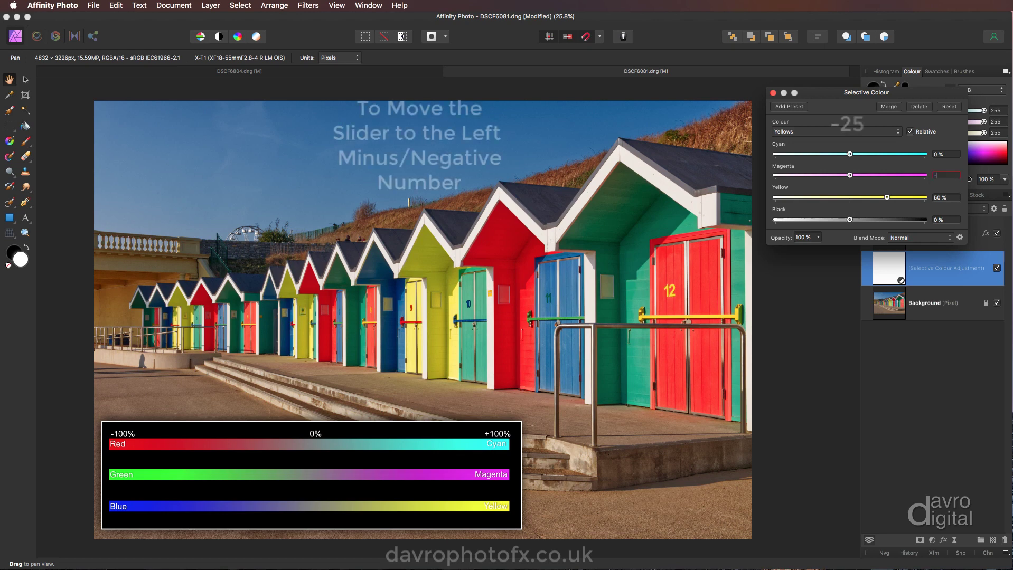
{"action": "type", "text": "-25"}
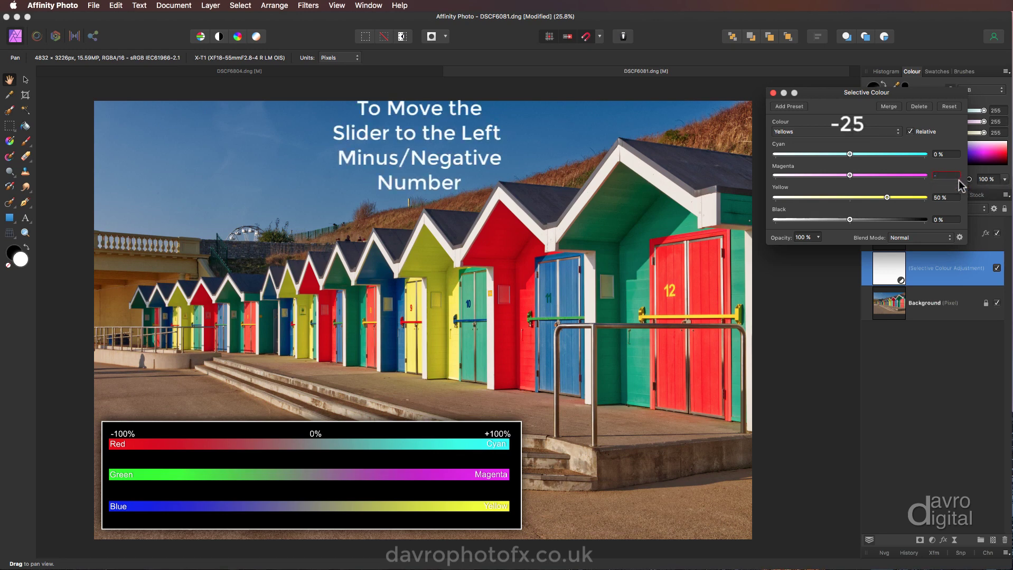
{"action": "left_click", "coordinate": [943, 154]}
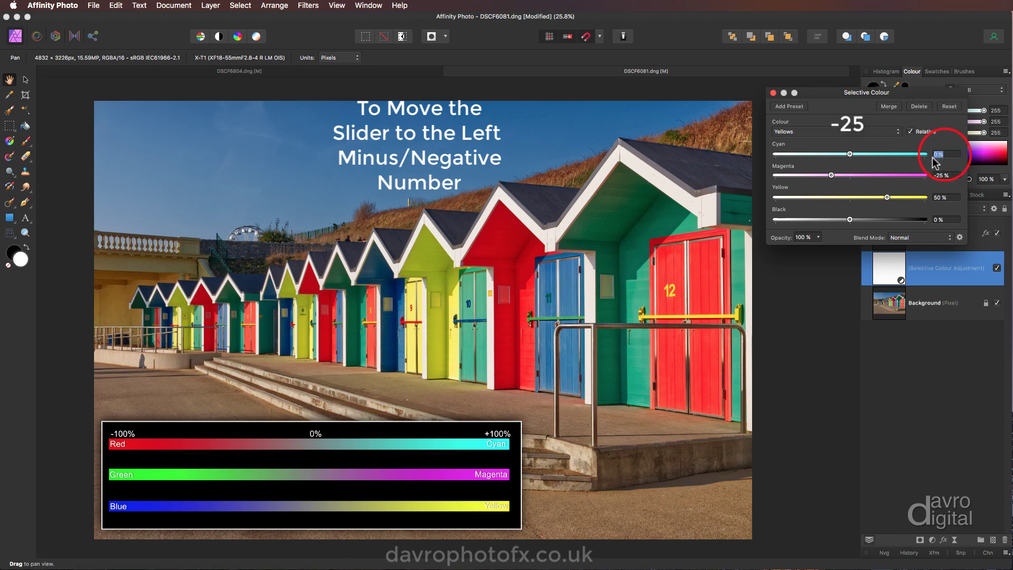
{"action": "type", "text": "-25"}
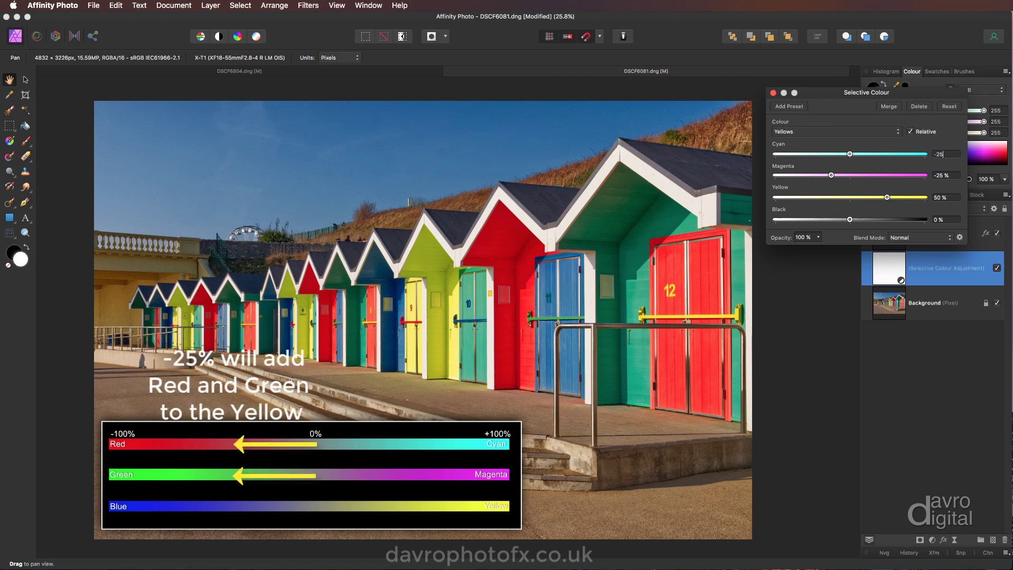
{"action": "key", "text": "Return"}
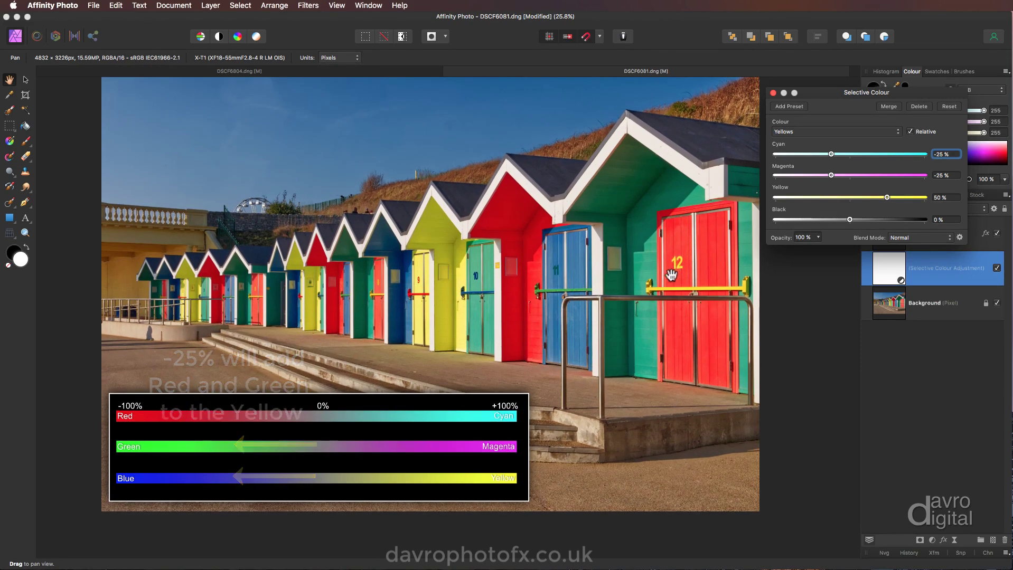
{"action": "mouse_move", "coordinate": [627, 313]}
{"action": "left_mouse_down"}
{"action": "mouse_move", "coordinate": [636, 312]}
{"action": "mouse_move", "coordinate": [631, 317]}
{"action": "left_mouse_up"}
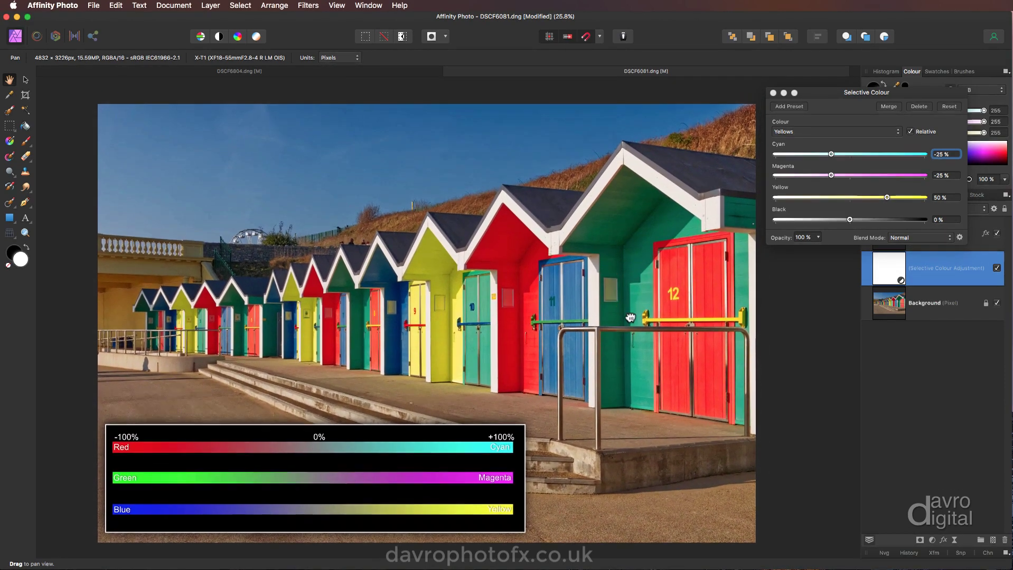
For the Greens, set magenta to -50%, cyan to 25% and yellow to 25%, and compare the photo with and without the adjustment
{"action": "left_click", "coordinate": [811, 132]}
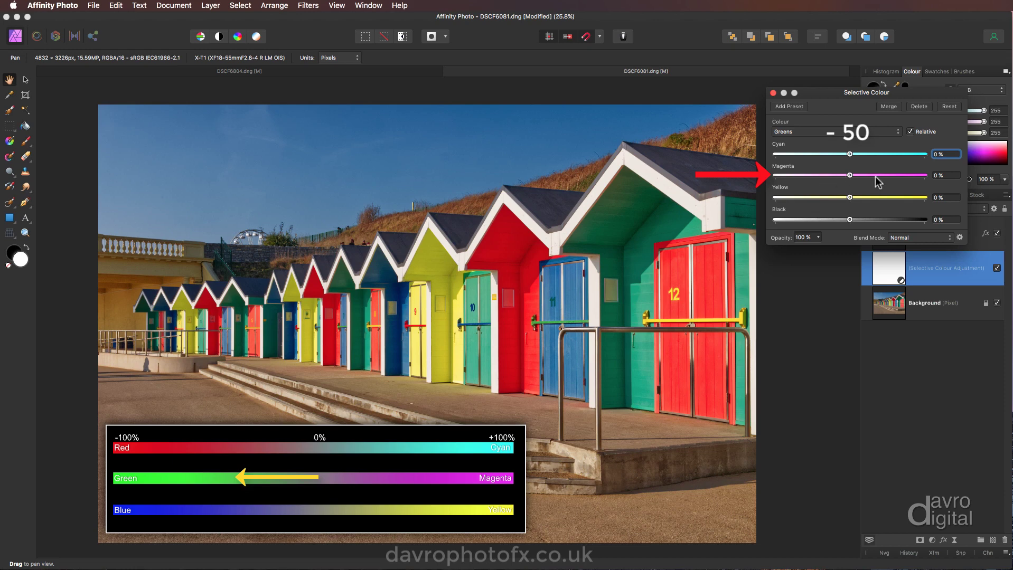
{"action": "left_click", "coordinate": [942, 176]}
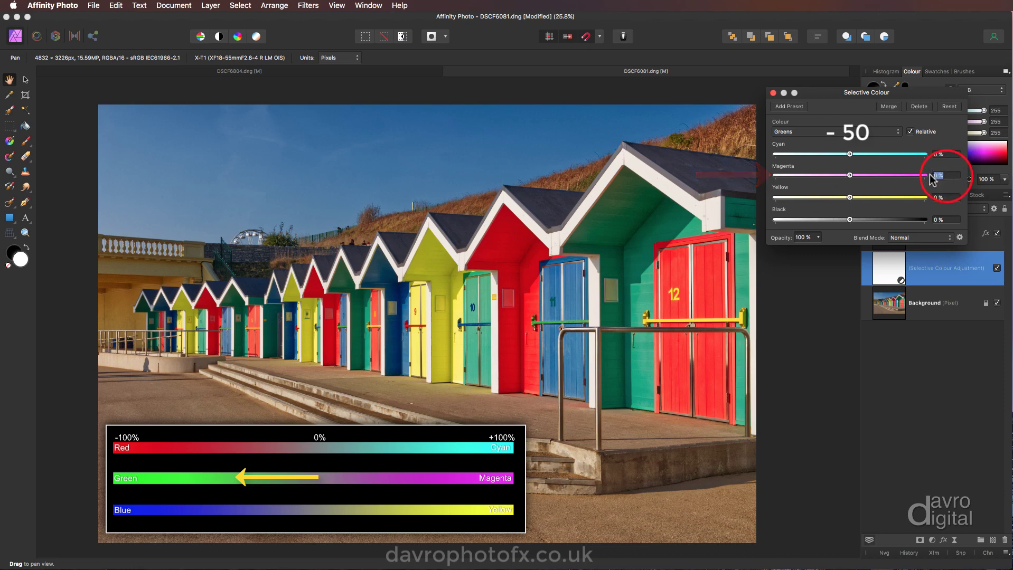
{"action": "key", "text": "BackSpace"}
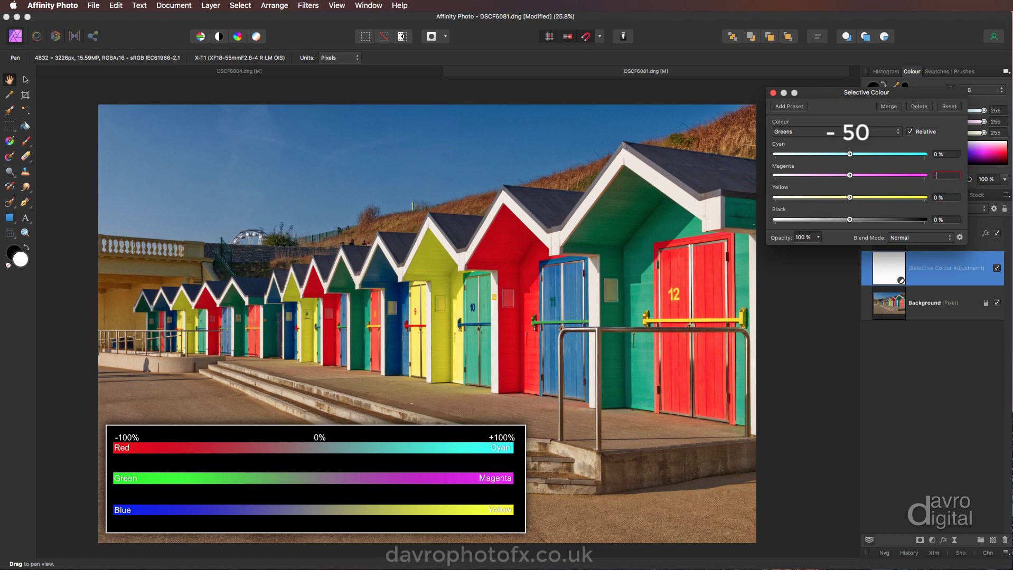
{"action": "type", "text": "-50"}
{"action": "key", "text": "Return"}
{"action": "left_click", "coordinate": [943, 153]}
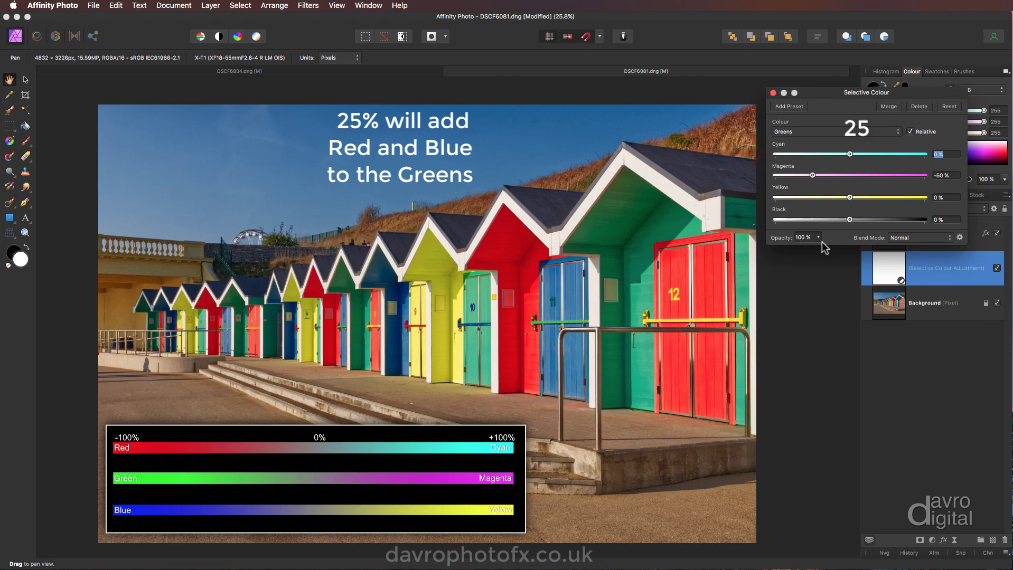
{"action": "type", "text": "25"}
{"action": "key", "text": "Return"}
{"action": "left_click", "coordinate": [934, 199]}
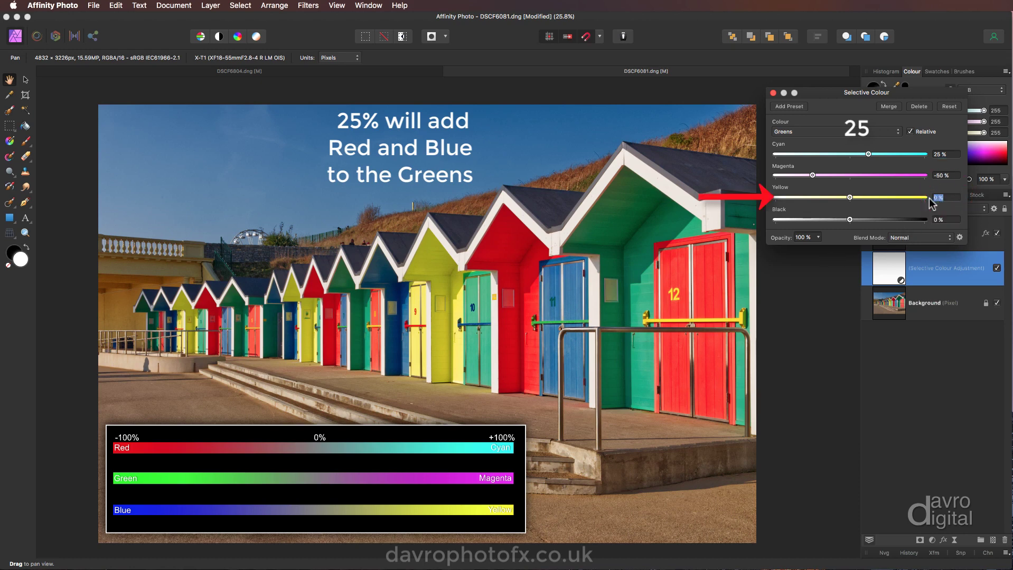
{"action": "key", "text": "Return"}
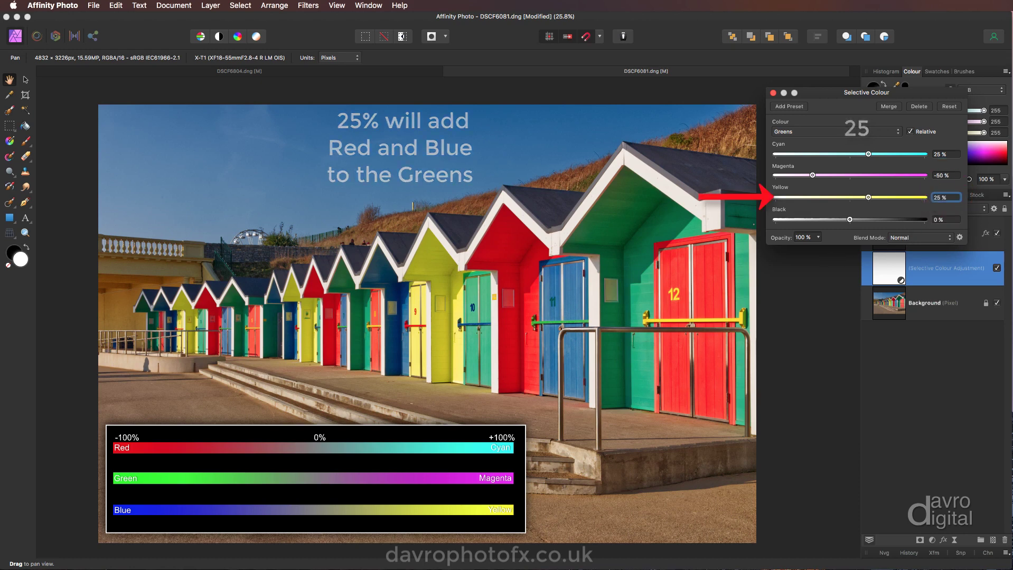
{"action": "left_click", "coordinate": [997, 268]}
{"action": "left_click", "coordinate": [997, 268]}
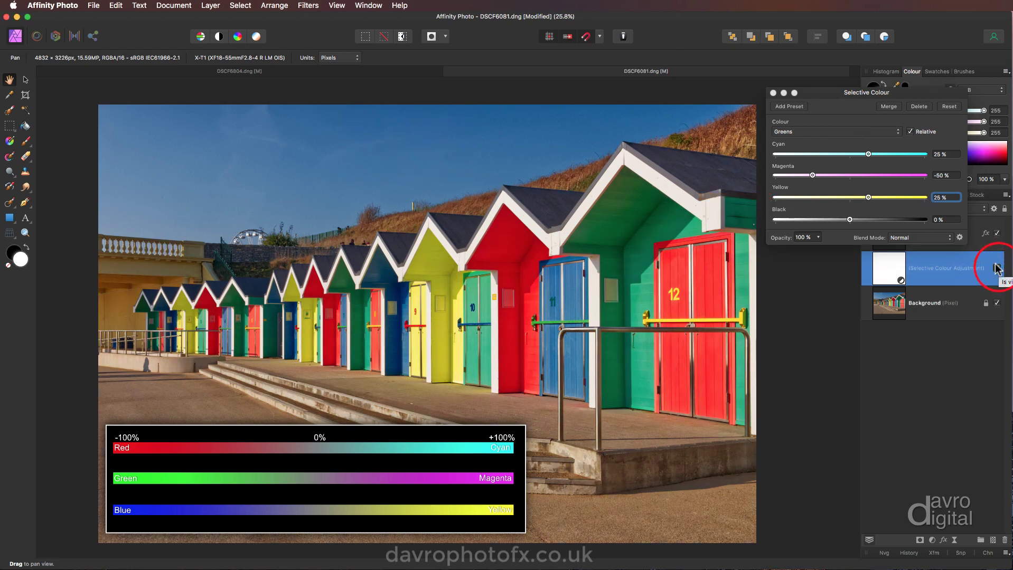
For the Cyans in the Selective Colour adjustment, set cyan to 50%, magenta to -25% and yellow to -25%
{"action": "left_click", "coordinate": [859, 133]}
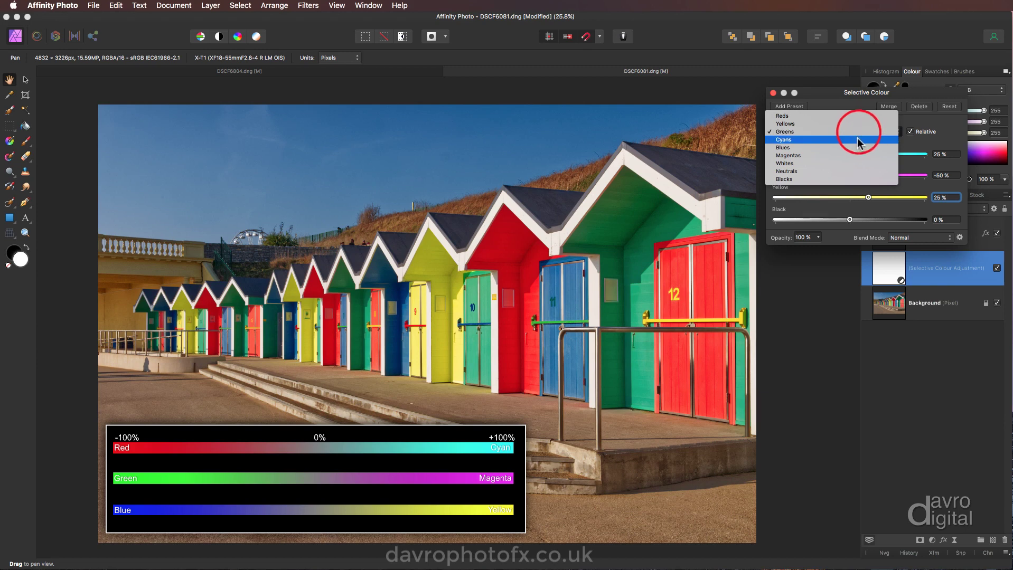
{"action": "left_click", "coordinate": [856, 140]}
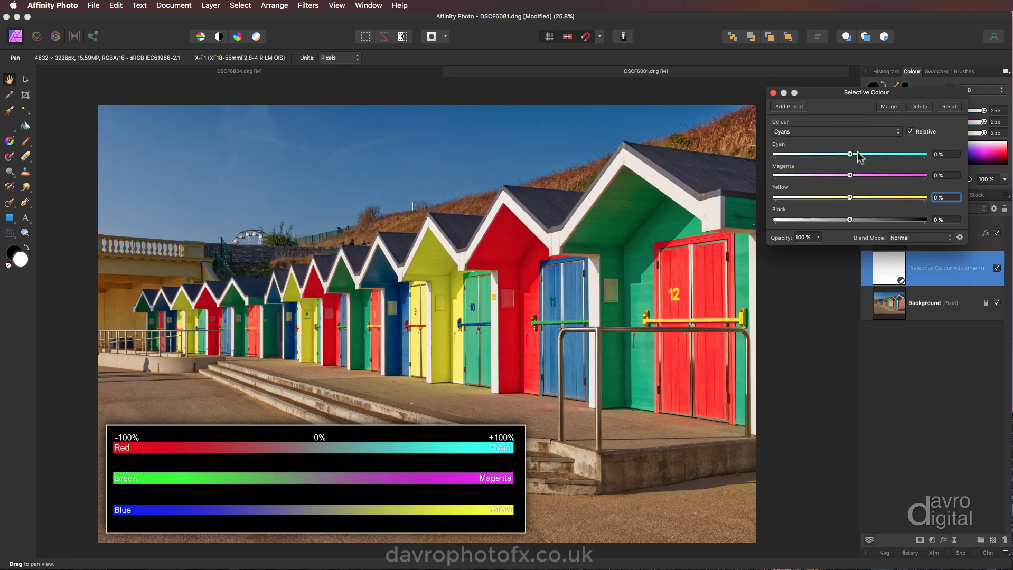
{"action": "left_click", "coordinate": [936, 154]}
{"action": "type", "text": "50"}
{"action": "key", "text": "Return"}
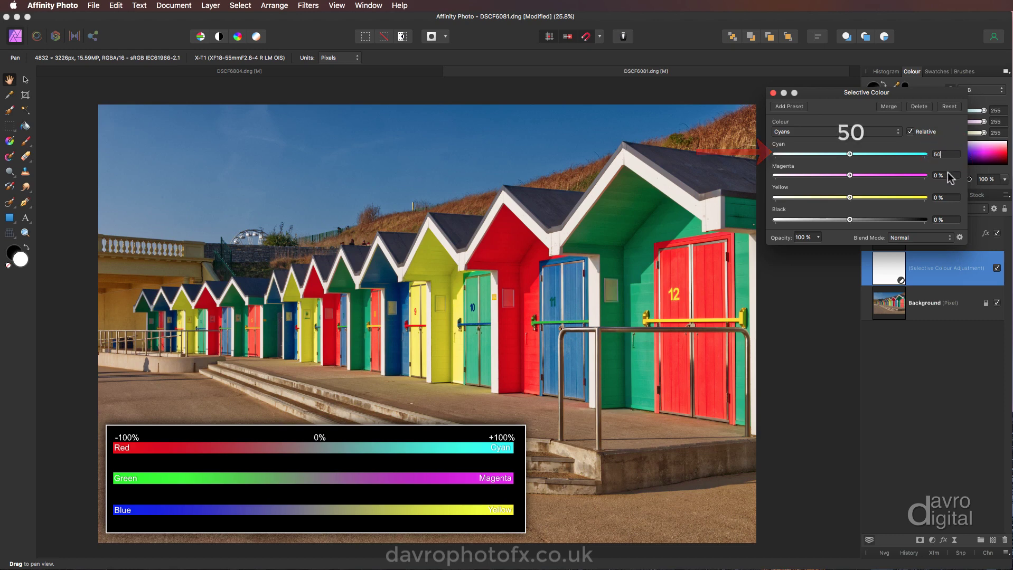
{"action": "left_click", "coordinate": [944, 176]}
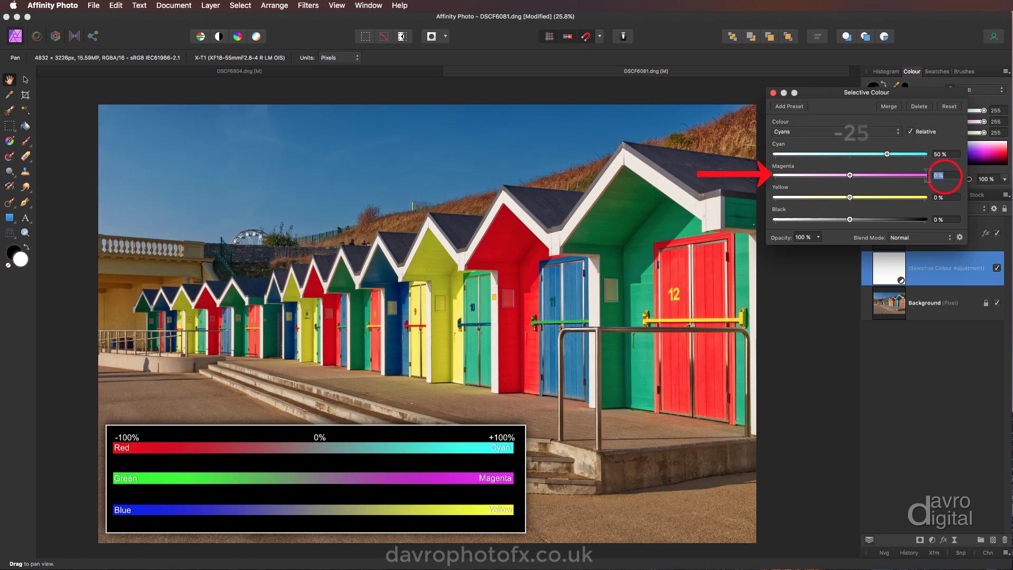
{"action": "key", "text": "BackSpace"}
{"action": "type", "text": "-25"}
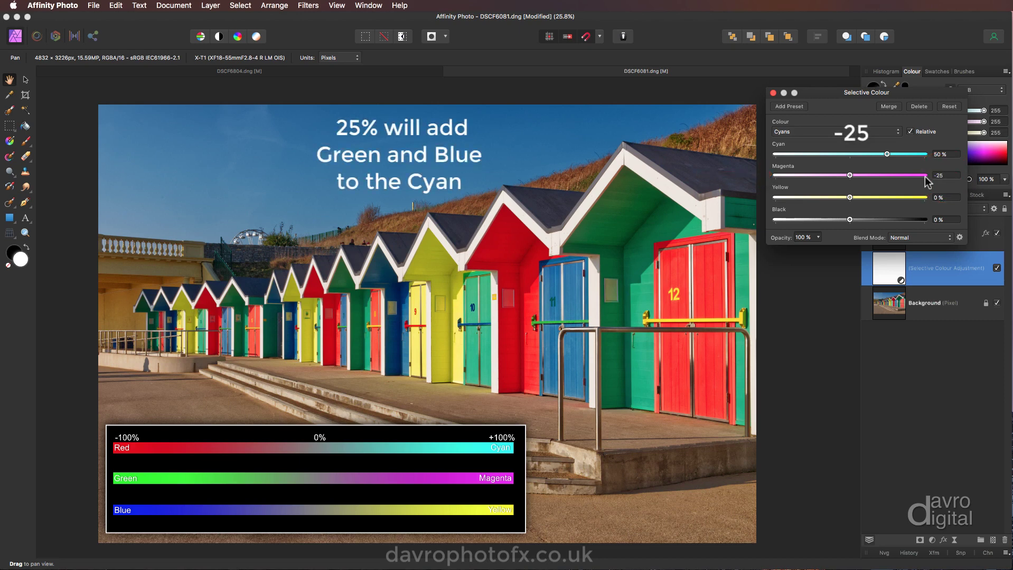
{"action": "left_click", "coordinate": [945, 199]}
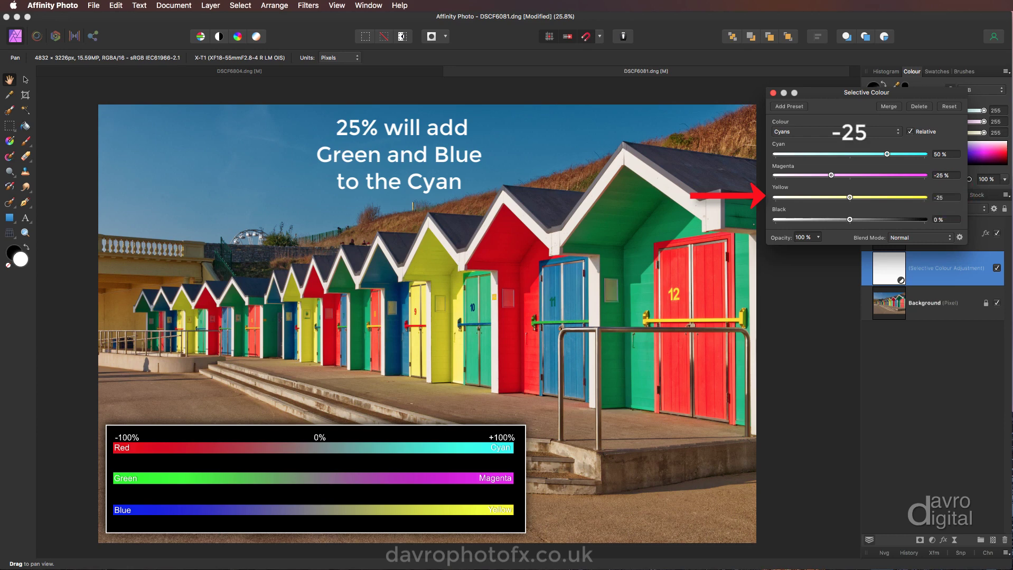
{"action": "key", "text": "Return"}
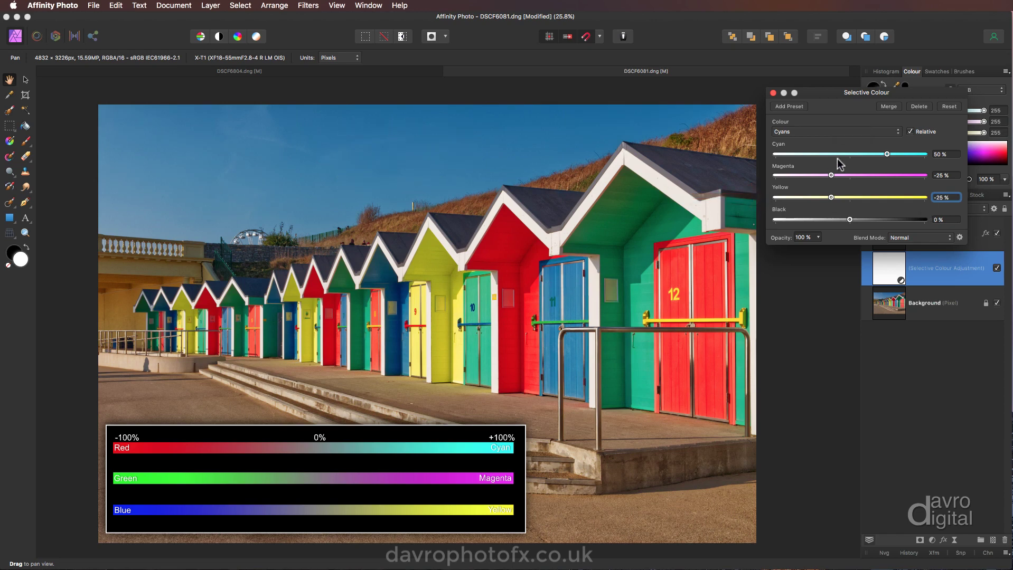
For the Blues in the Selective Colour adjustment, set yellow to -50%, magenta to 25% and cyan to 25%
{"action": "left_click", "coordinate": [846, 138]}
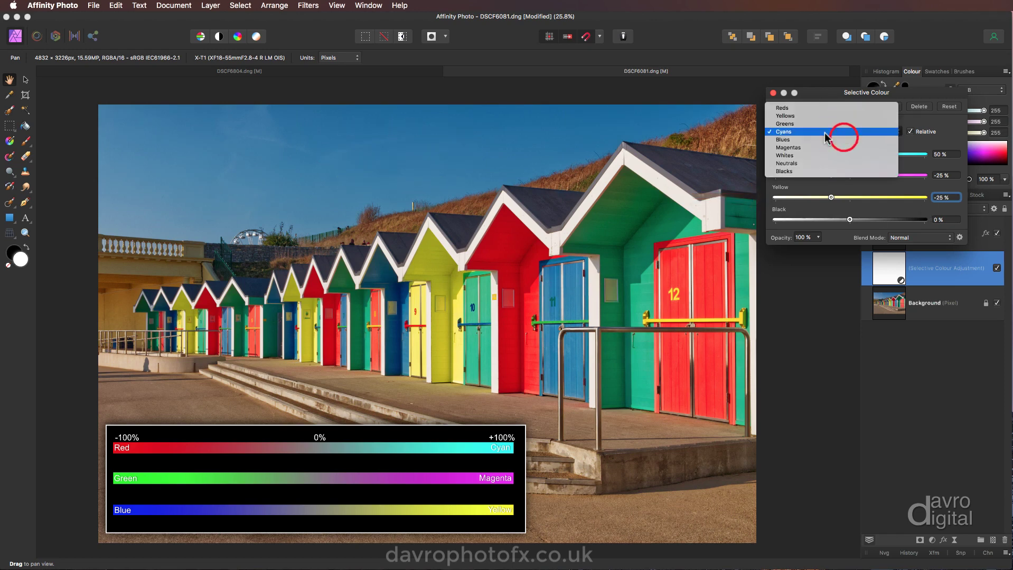
{"action": "left_click", "coordinate": [825, 140]}
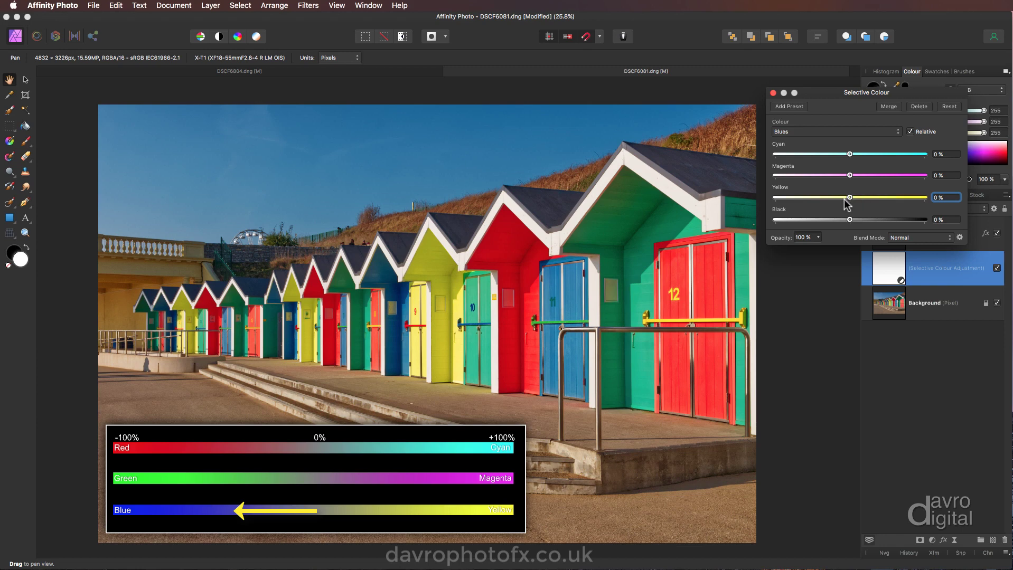
{"action": "left_click", "coordinate": [954, 201]}
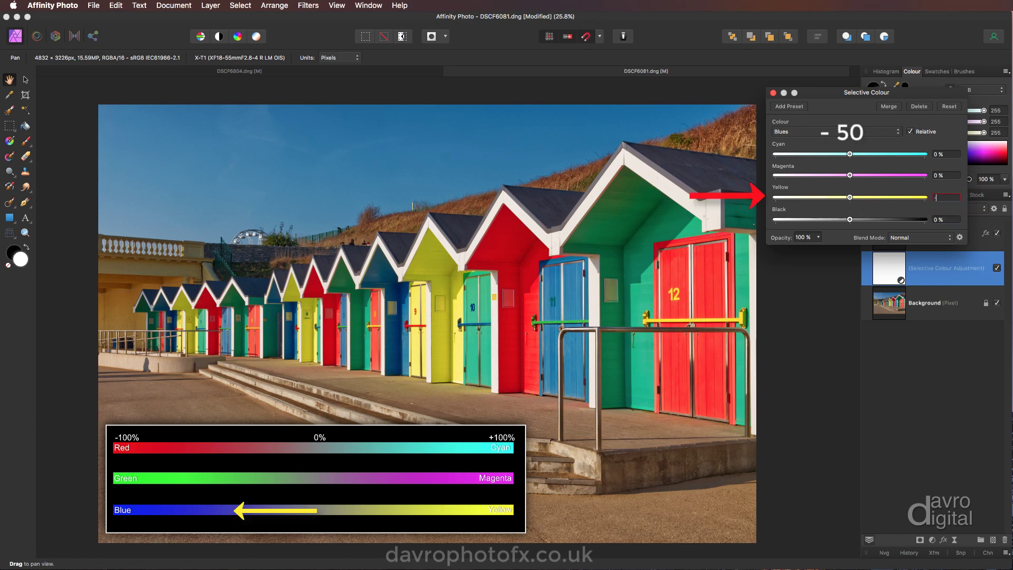
{"action": "key", "text": "Return"}
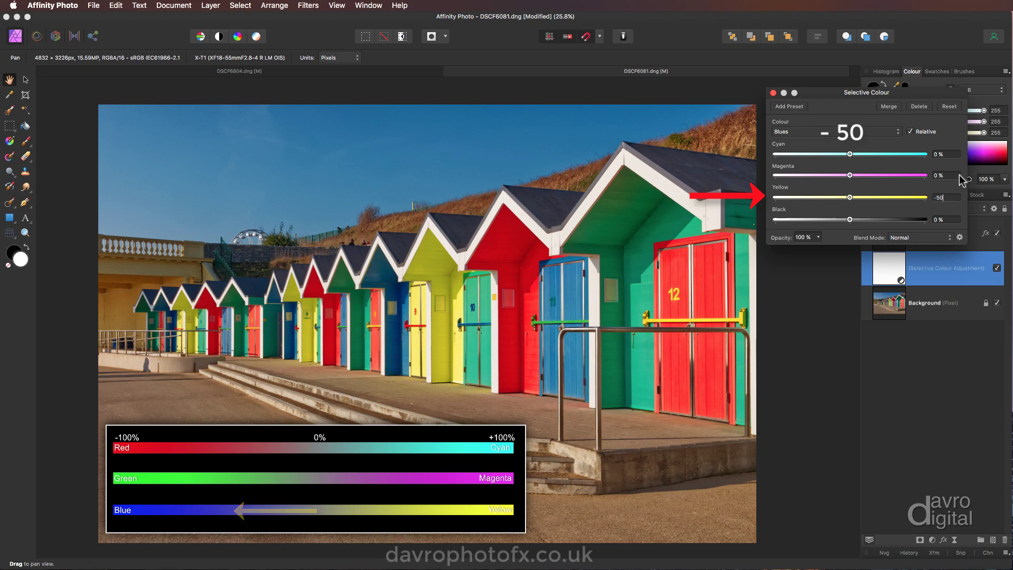
{"action": "left_click", "coordinate": [940, 175]}
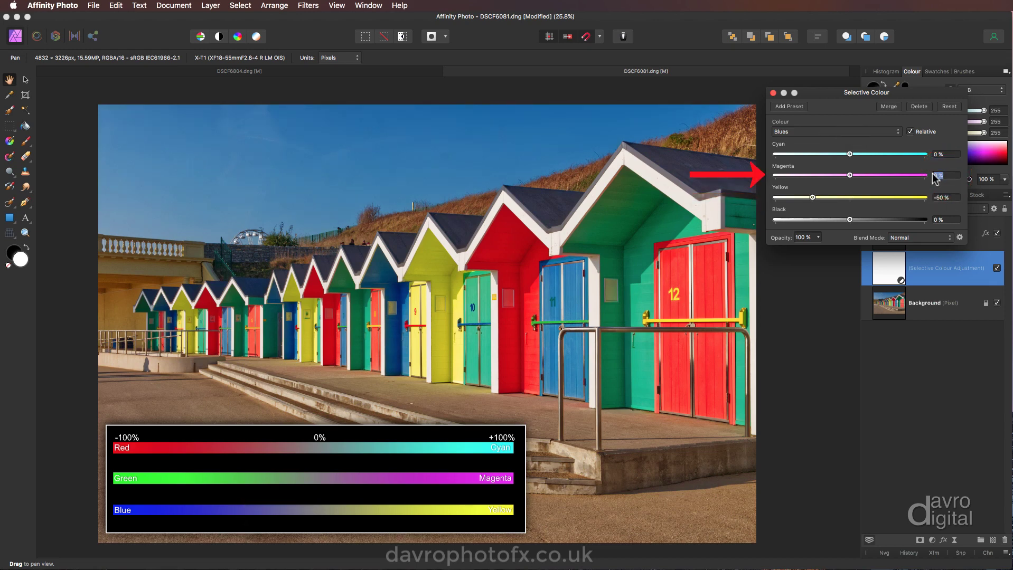
{"action": "type", "text": "25"}
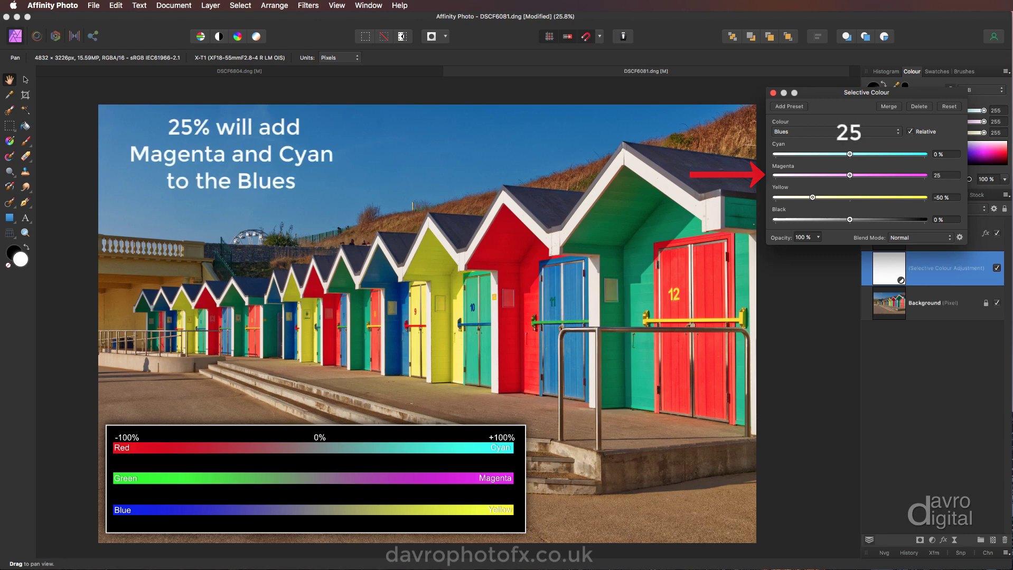
{"action": "left_click", "coordinate": [934, 154]}
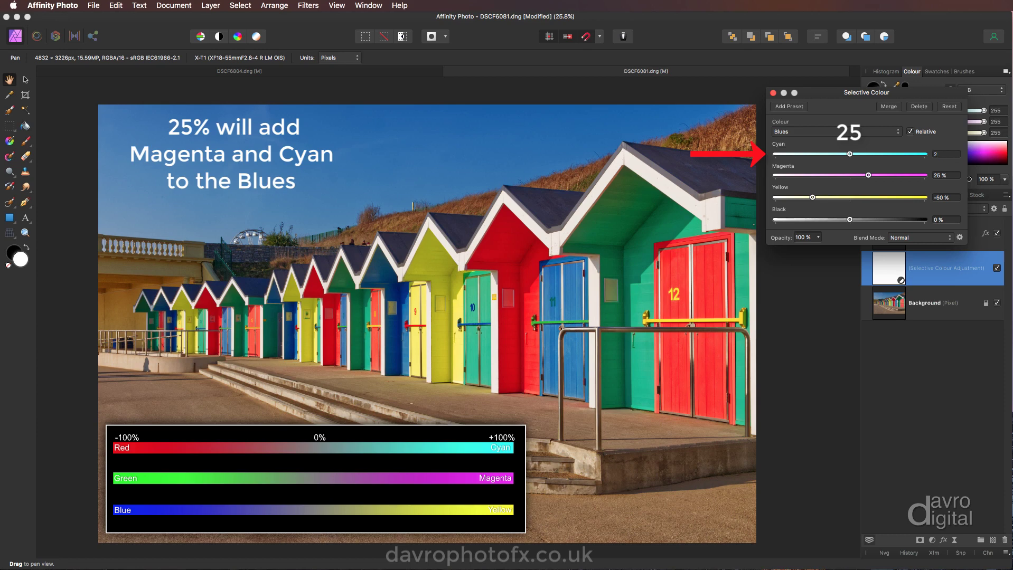
{"action": "key", "text": "Return"}
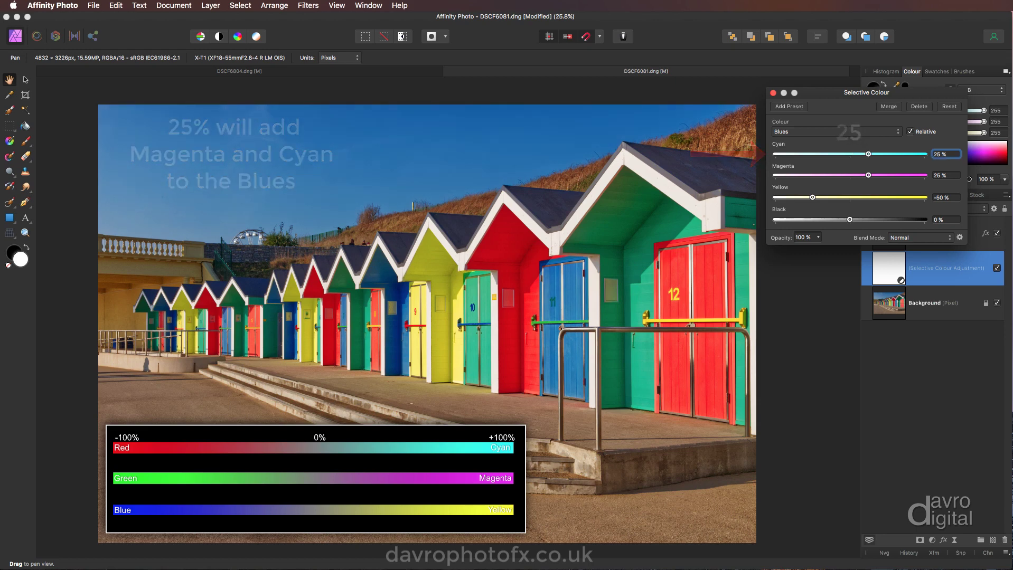
For the Magentas in the Selective Colour adjustment, set magenta to 50%, cyan to -25% and yellow to -25%
{"action": "left_click", "coordinate": [834, 132]}
{"action": "left_click", "coordinate": [835, 141]}
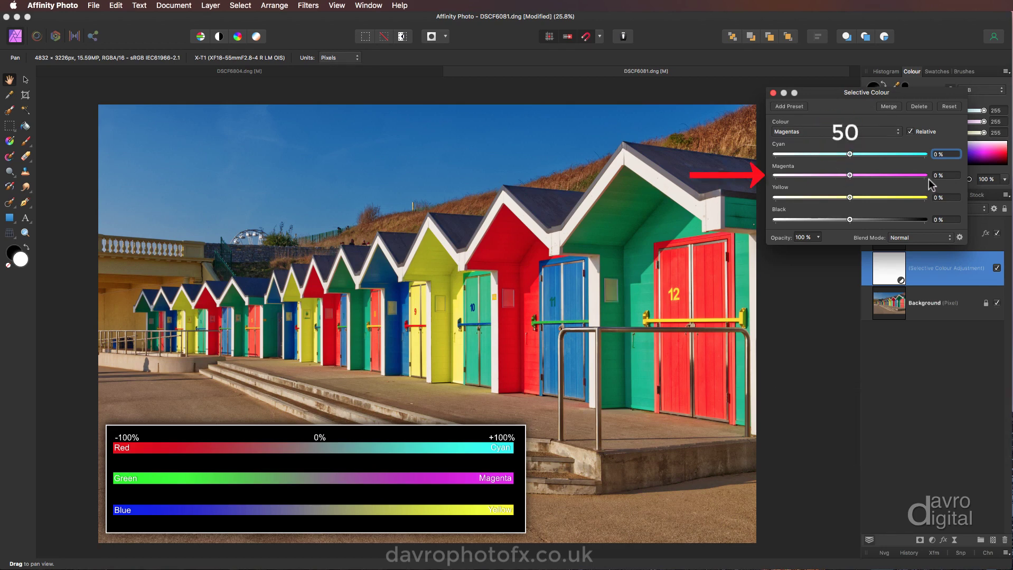
{"action": "left_click", "coordinate": [951, 176]}
{"action": "type", "text": "50"}
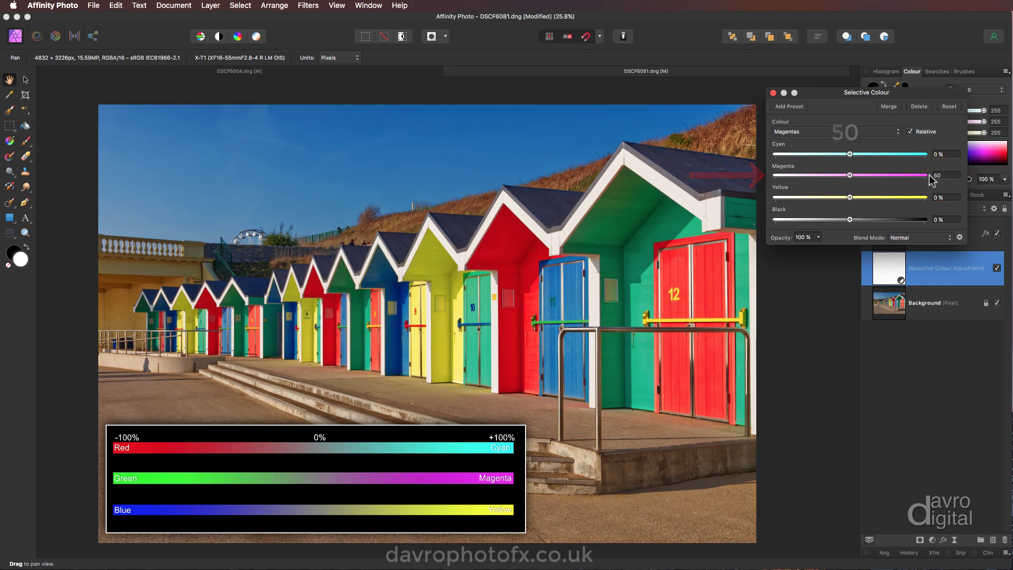
{"action": "left_click", "coordinate": [944, 153]}
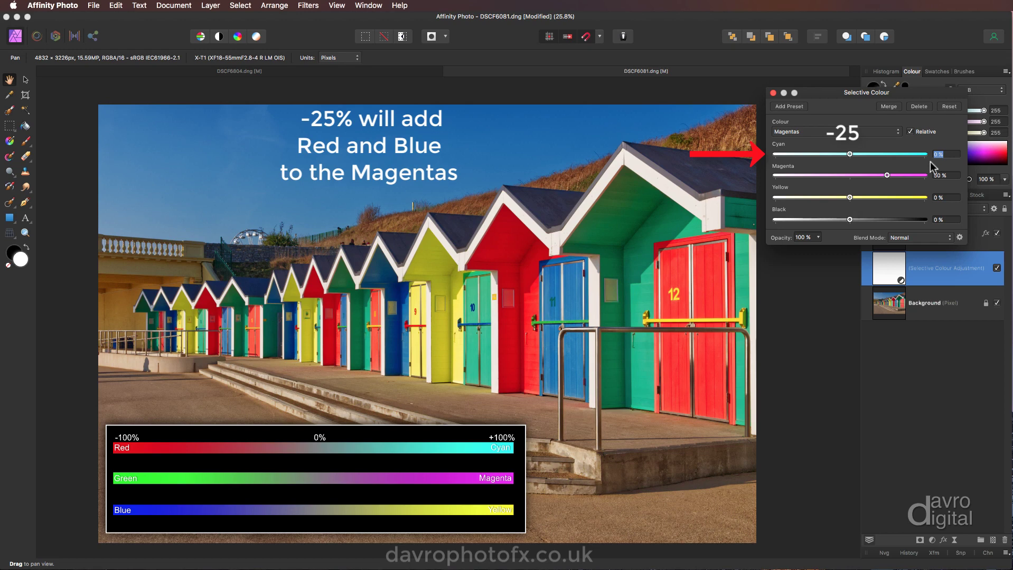
{"action": "key", "text": "BackSpace"}
{"action": "key", "text": "Return"}
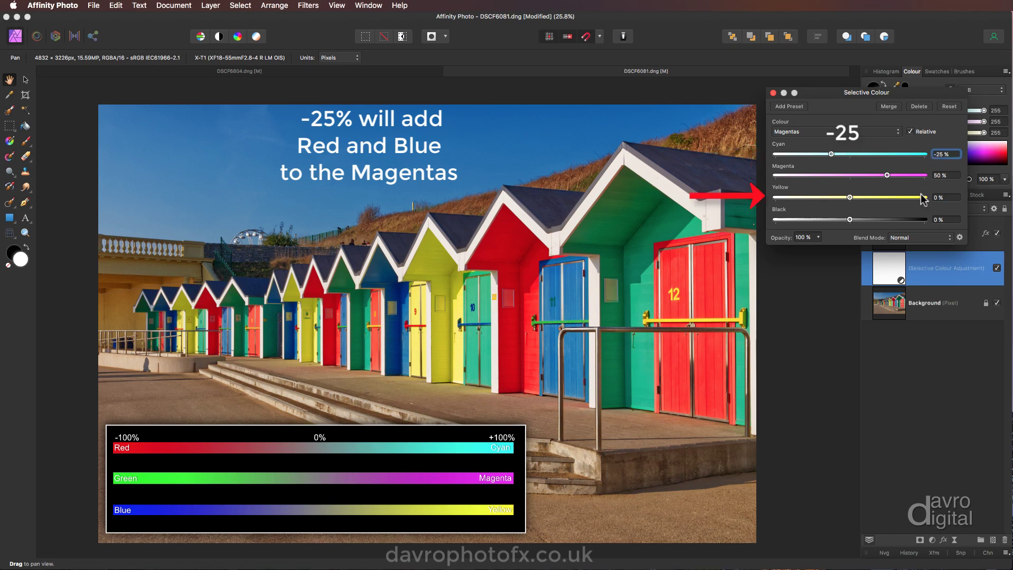
{"action": "left_click", "coordinate": [935, 199]}
{"action": "type", "text": "-25"}
{"action": "key", "text": "Return"}
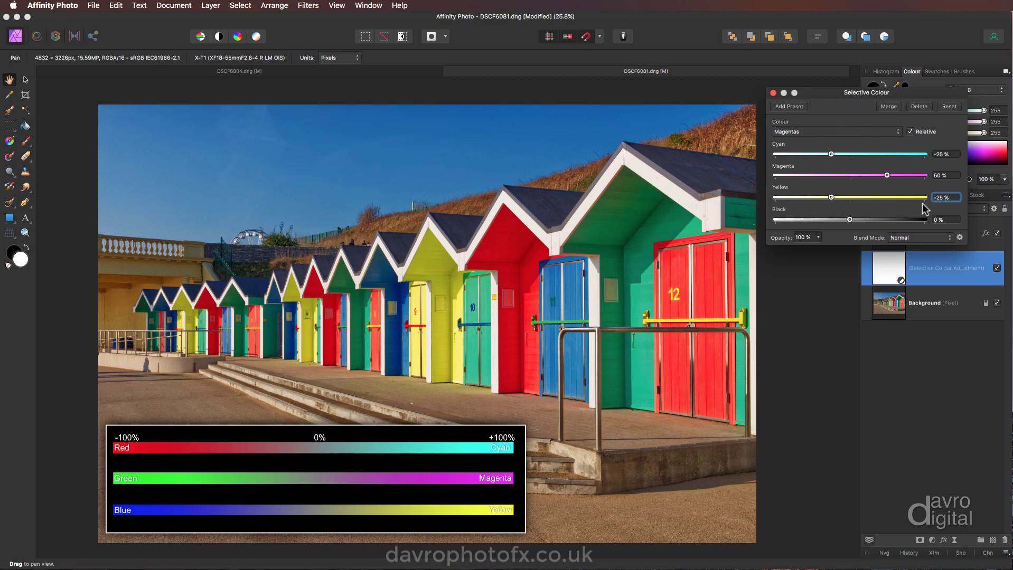
Hide the colour reference chart layer and compare the photo with and without the Selective Colour adjustment
{"action": "left_click", "coordinate": [997, 233]}
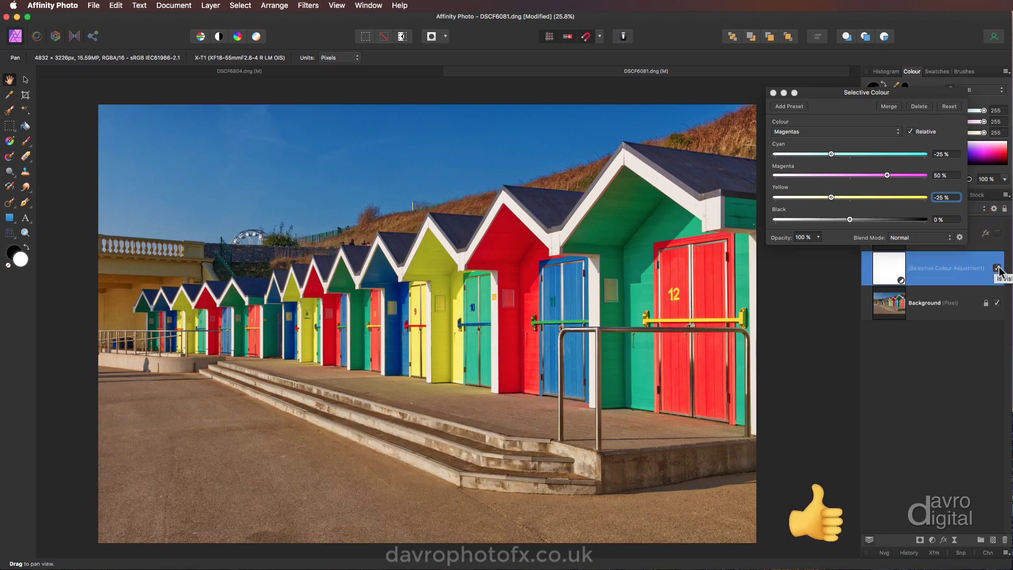
{"action": "left_click", "coordinate": [997, 268]}
{"action": "left_click", "coordinate": [997, 268]}
{"action": "left_click", "coordinate": [997, 268]}
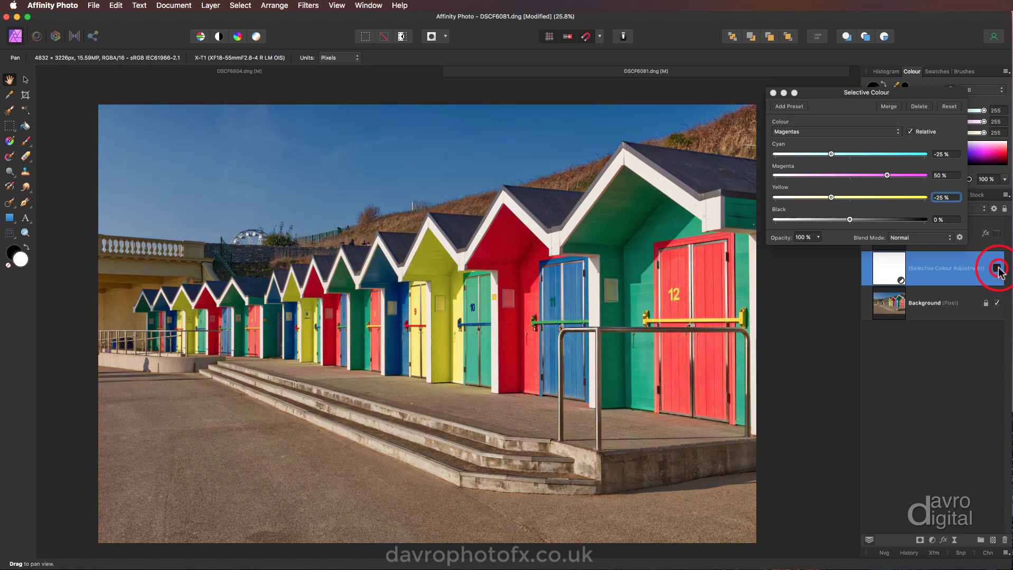
{"action": "left_click", "coordinate": [996, 269]}
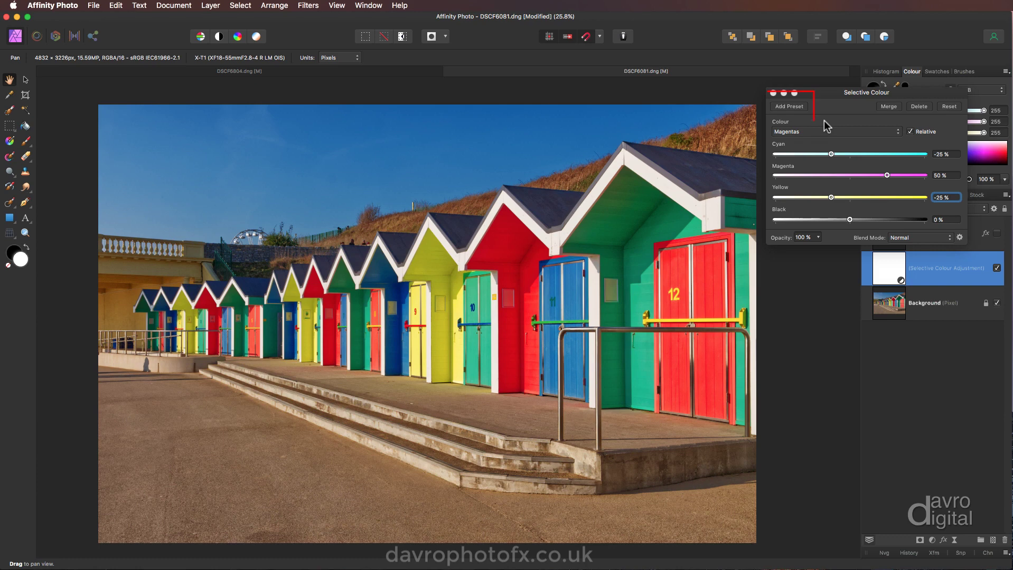
Save the Selective Colour settings as a preset named "Colour Boost" and delete the adjustment layer
{"action": "left_click", "coordinate": [790, 107]}
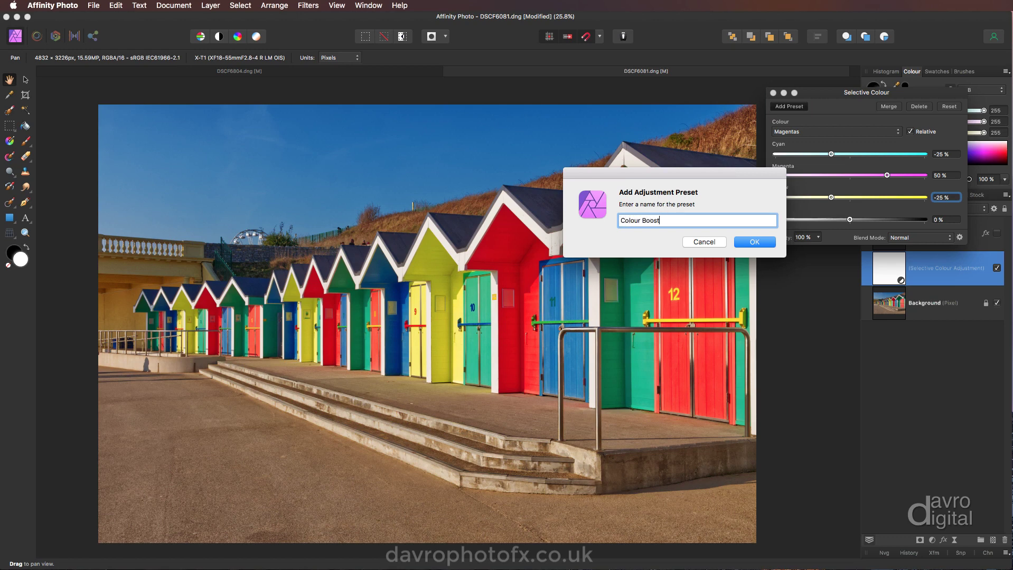
{"action": "key", "text": "Return"}
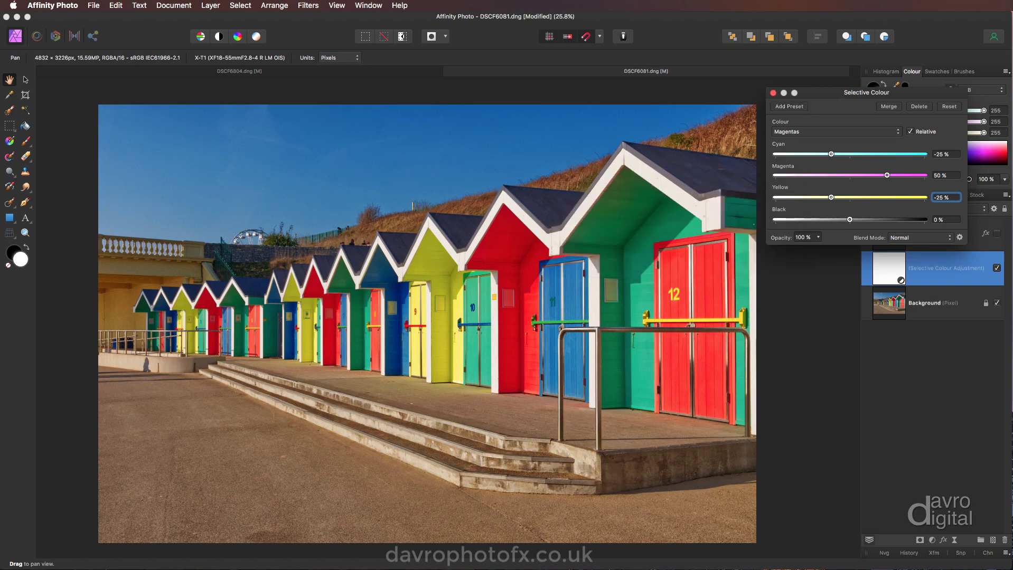
{"action": "left_click", "coordinate": [919, 106]}
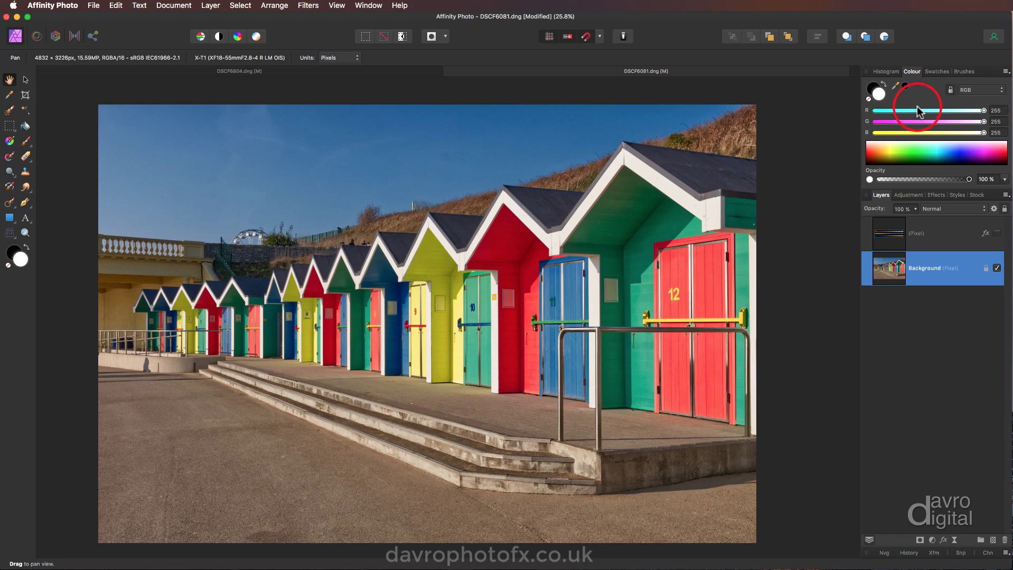
Apply the Colour Boost preset of Selective Colour to the beach huts photo and compare the photo with and without it
{"action": "left_click", "coordinate": [909, 195]}
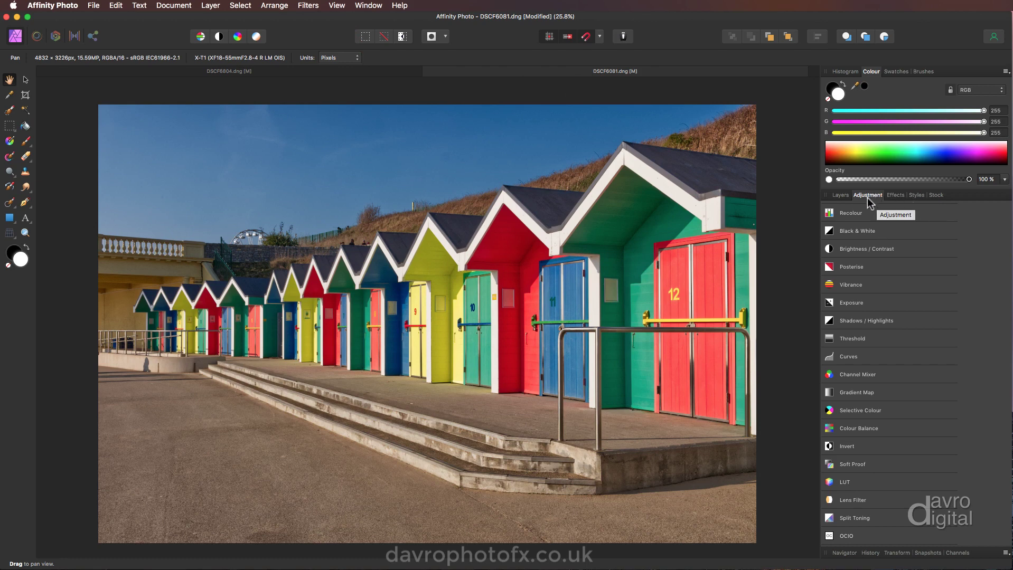
{"action": "left_click", "coordinate": [856, 410]}
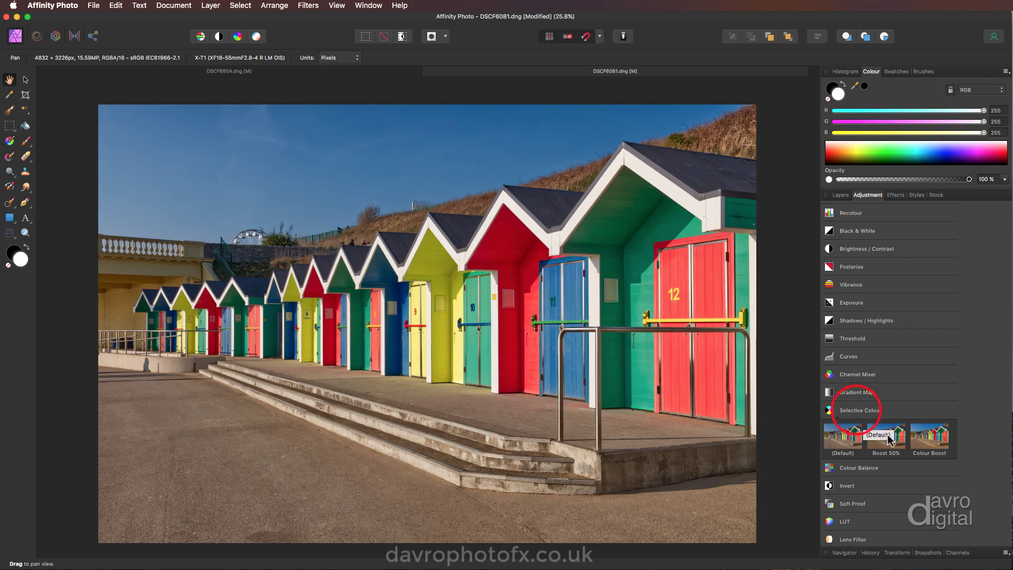
{"action": "left_click", "coordinate": [928, 438]}
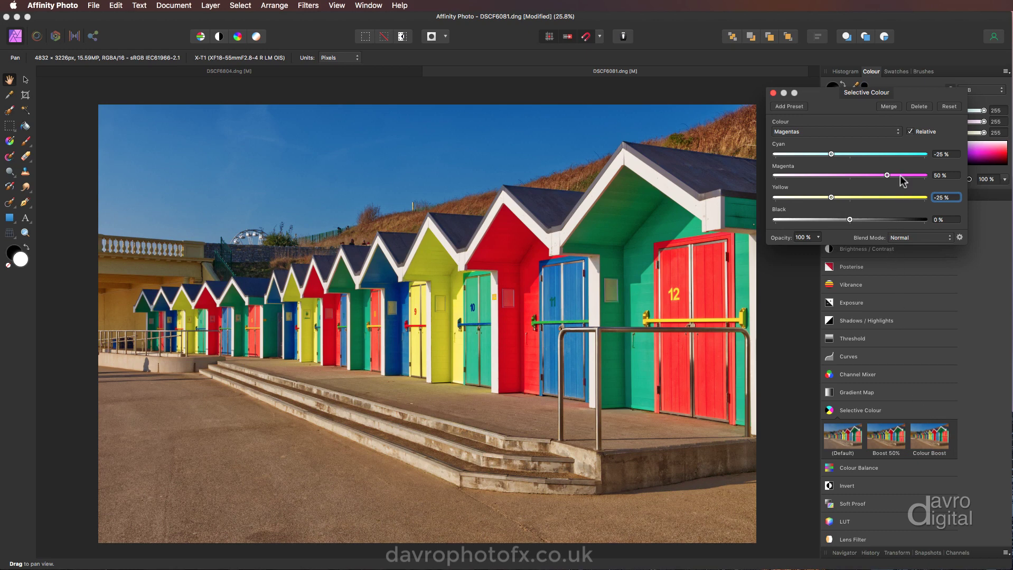
{"action": "left_click_drag", "start_coordinate": [834, 95], "coordinate": [685, 82]}
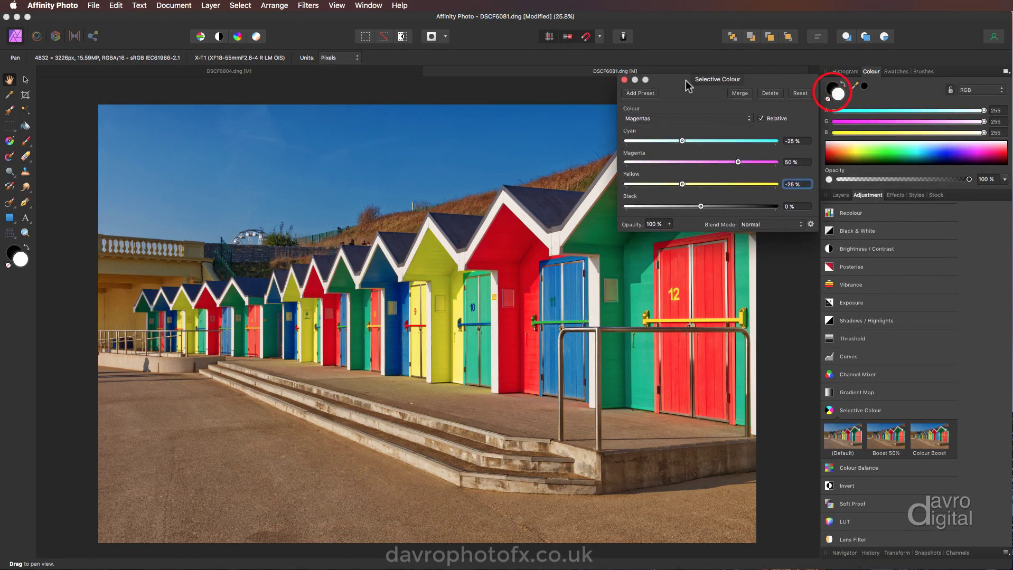
{"action": "left_click", "coordinate": [842, 197]}
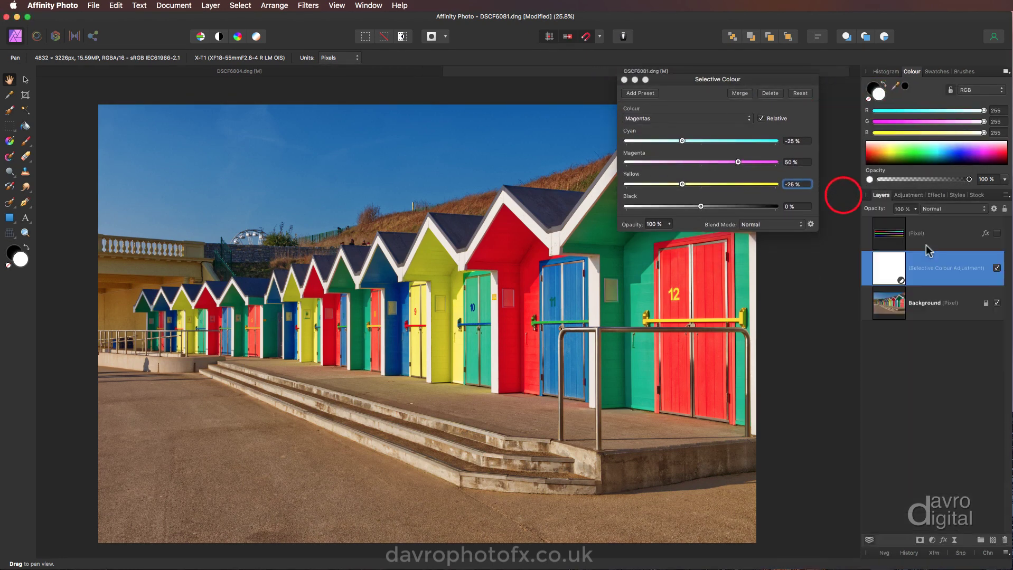
{"action": "left_click", "coordinate": [996, 268]}
{"action": "left_click", "coordinate": [996, 268]}
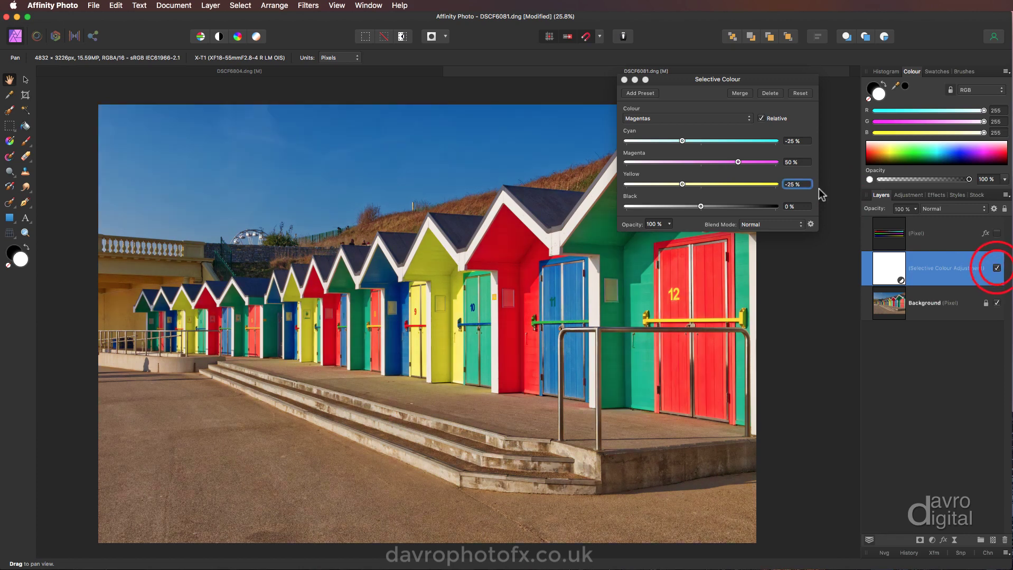
Try the Selective Colour adjustment at 55% opacity with a before-and-after comparison, and delete the adjustment layer
{"action": "left_click_drag", "start_coordinate": [688, 78], "coordinate": [850, 87]}
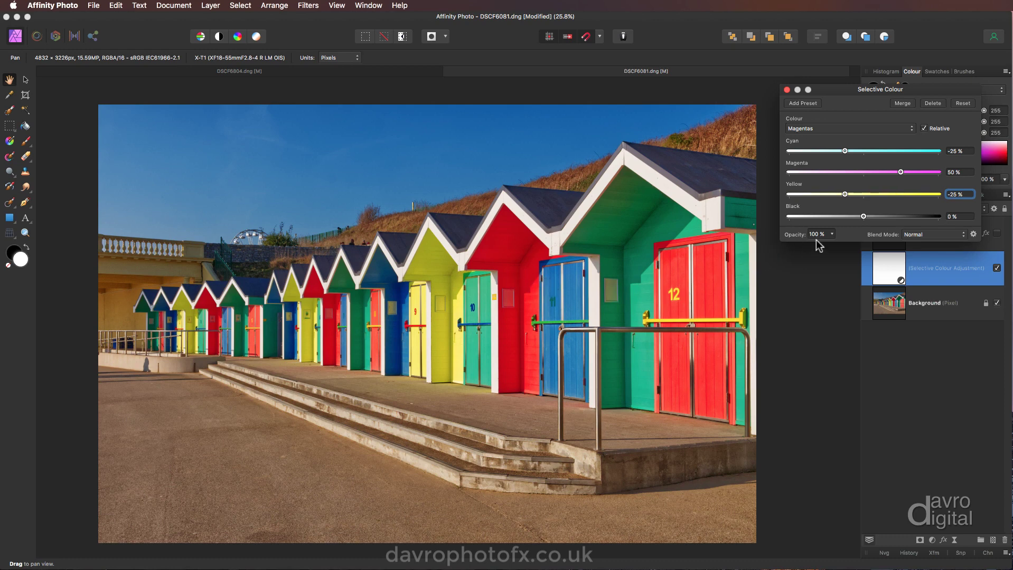
{"action": "left_click_drag", "start_coordinate": [831, 234], "coordinate": [803, 248]}
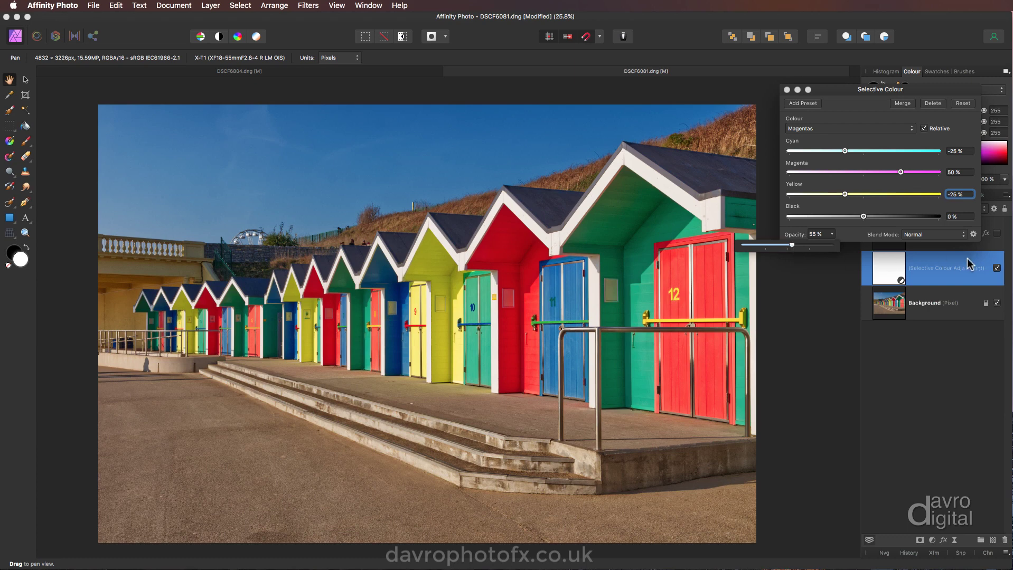
{"action": "left_click", "coordinate": [997, 268]}
{"action": "left_click", "coordinate": [997, 268]}
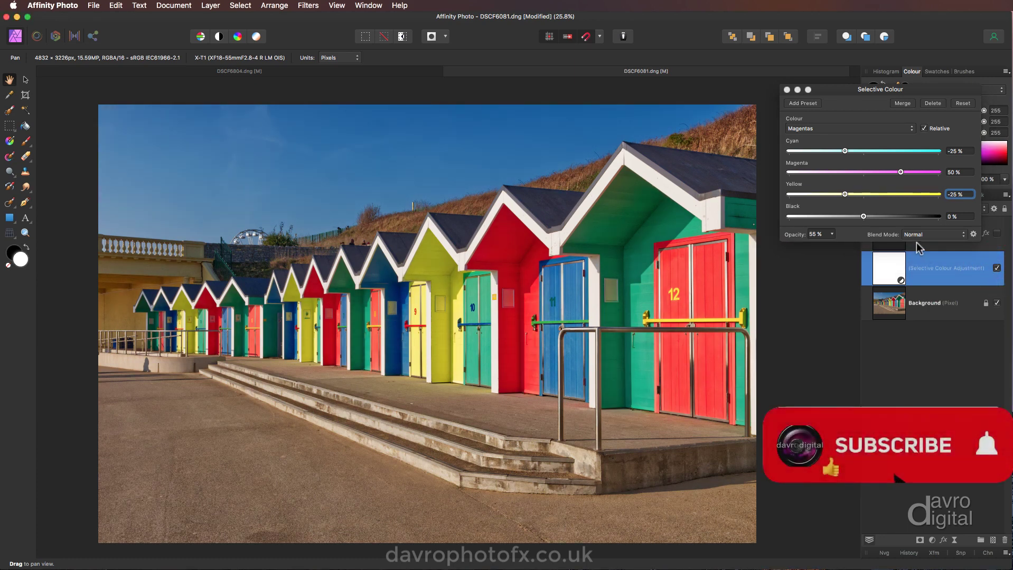
{"action": "left_click", "coordinate": [933, 103]}
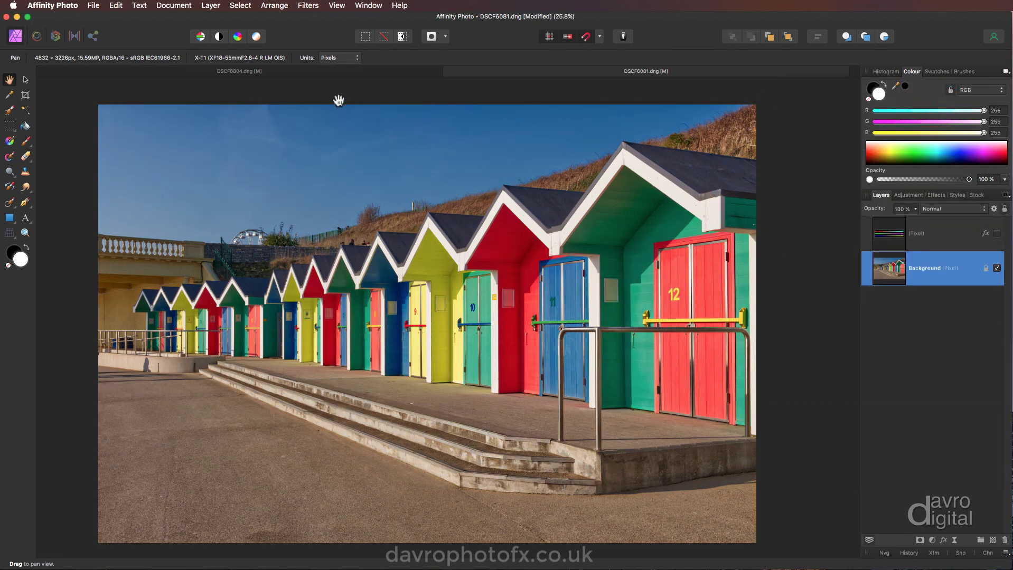
Switch to the beach photo DSCF6804.dng and apply the Colour Boost preset of Selective Colour to it
{"action": "left_click", "coordinate": [338, 74]}
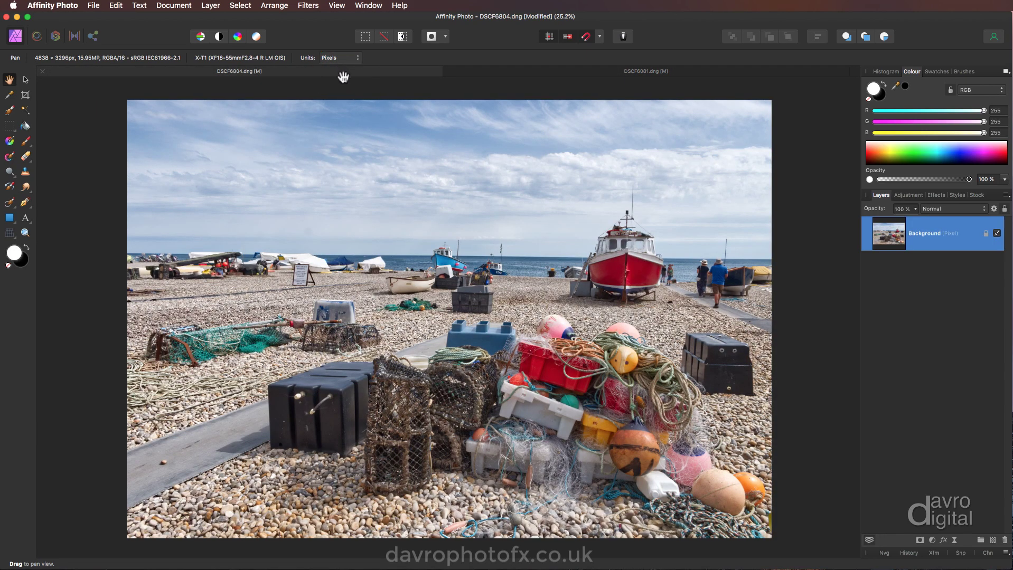
{"action": "left_click", "coordinate": [910, 196]}
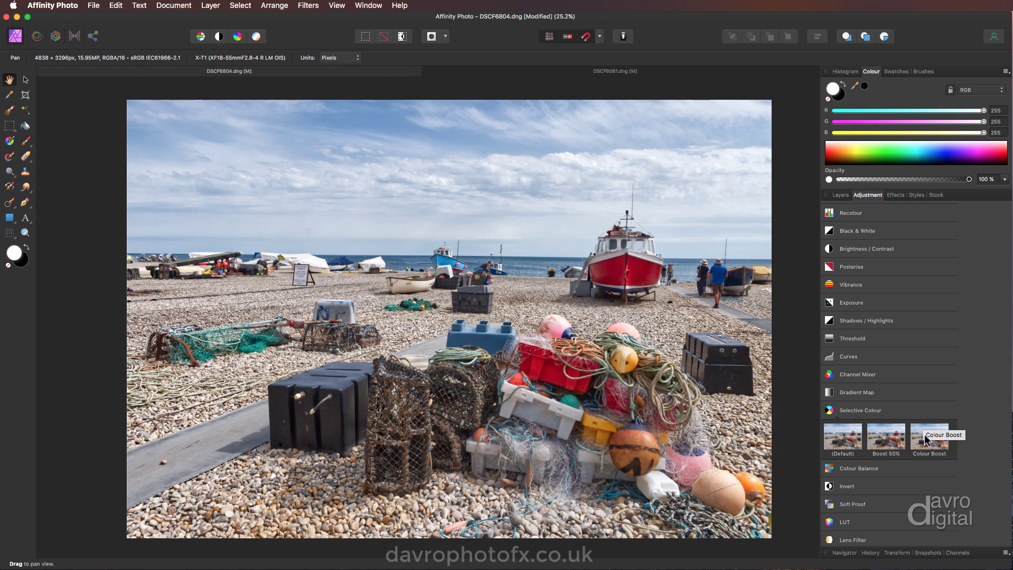
{"action": "left_click", "coordinate": [925, 440]}
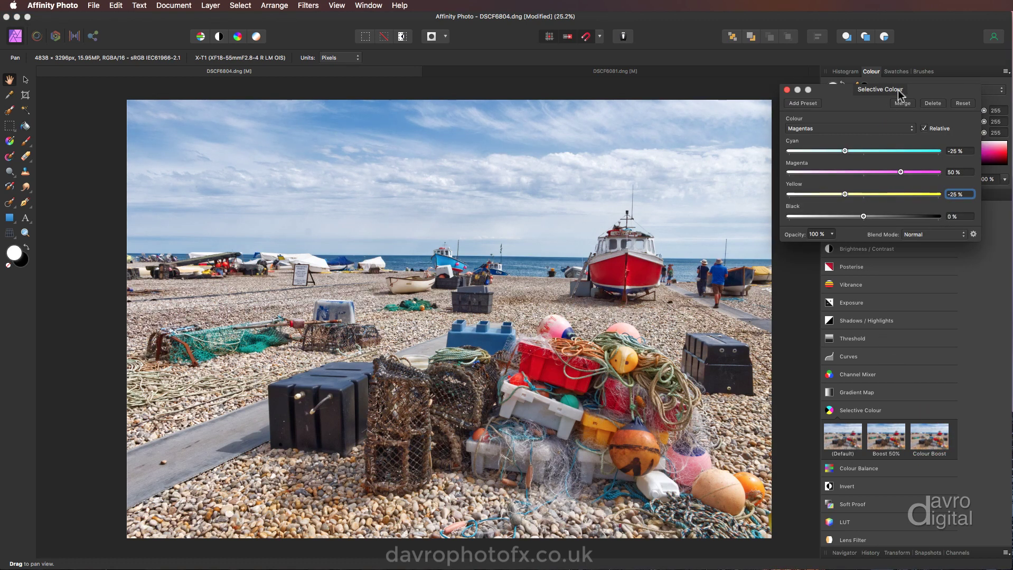
{"action": "left_click_drag", "start_coordinate": [925, 89], "coordinate": [752, 88]}
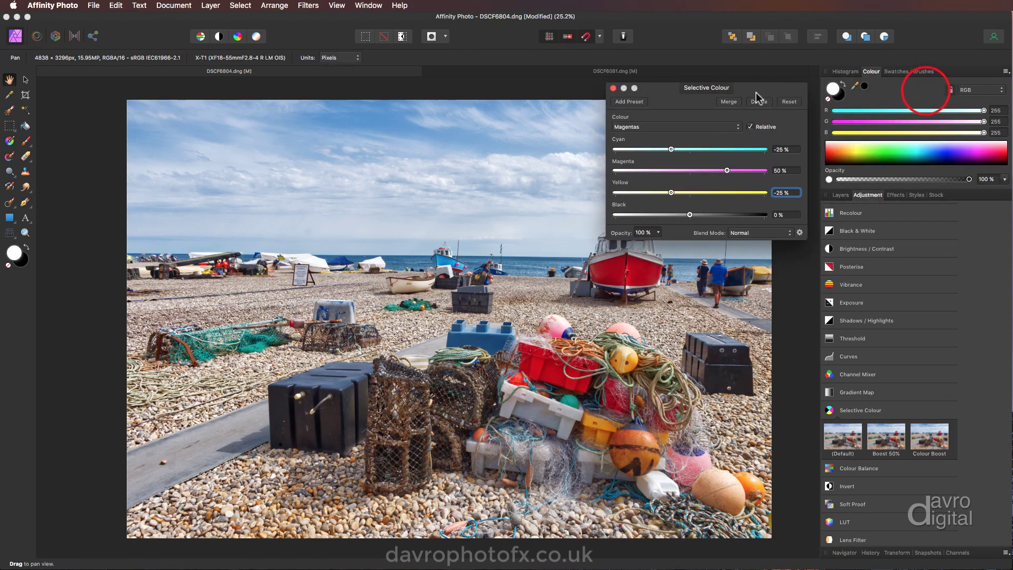
{"action": "left_click", "coordinate": [838, 197]}
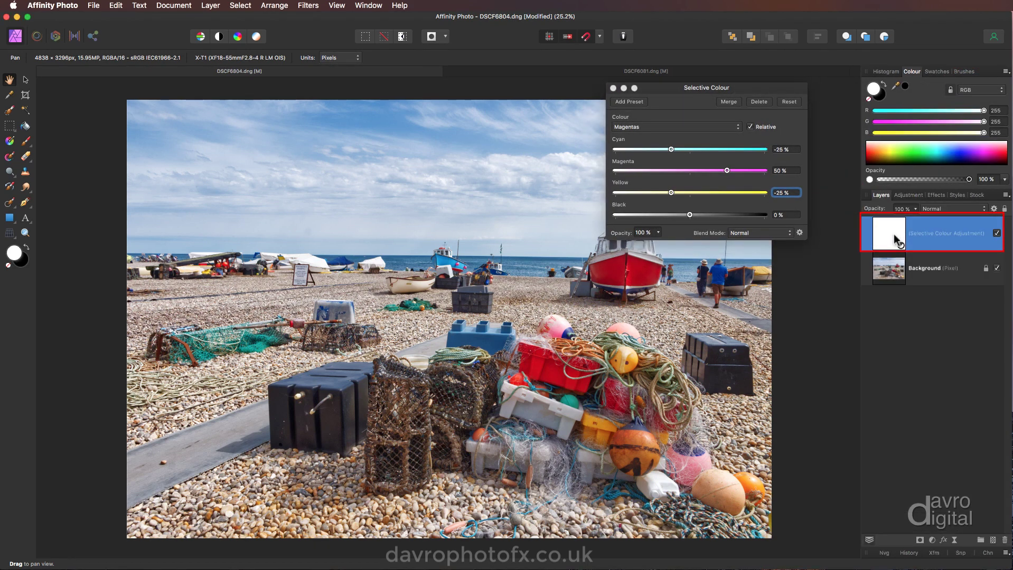
{"action": "left_click_drag", "start_coordinate": [746, 87], "coordinate": [927, 79]}
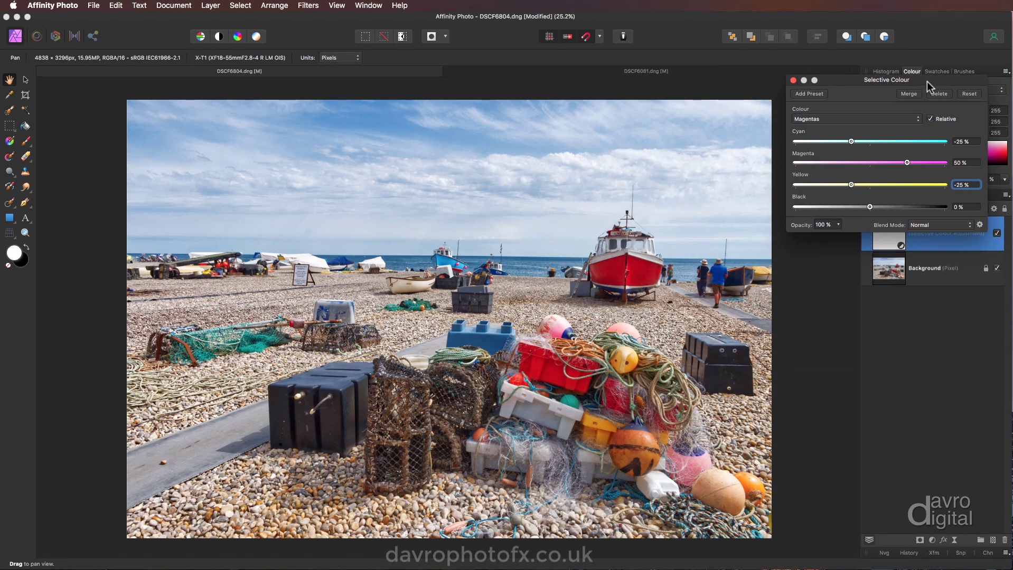
Darken the Reds range of the Selective Colour adjustment by raising its Black level to roughly midway along the positive side
{"action": "left_click", "coordinate": [849, 120]}
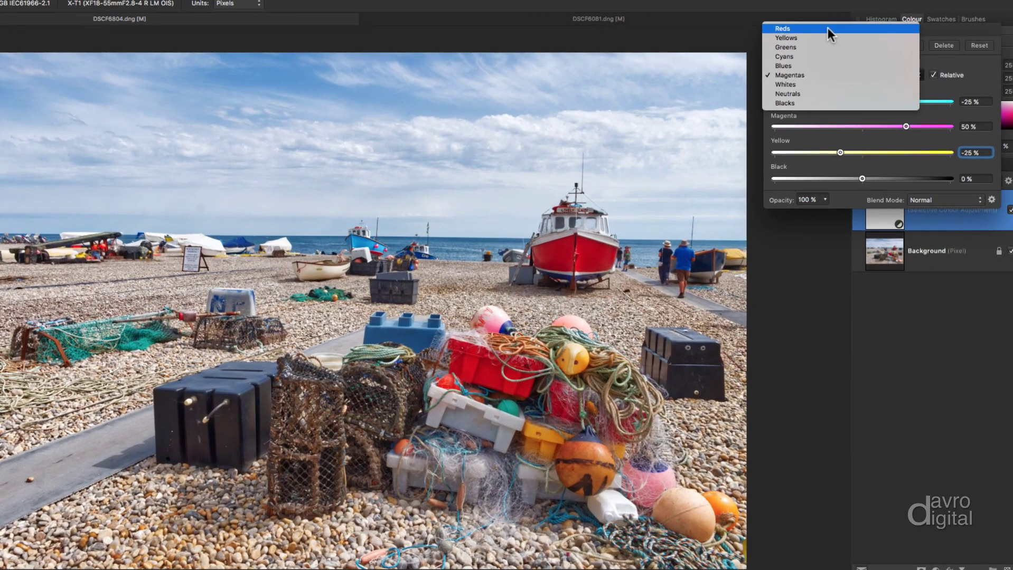
{"action": "left_click", "coordinate": [831, 35]}
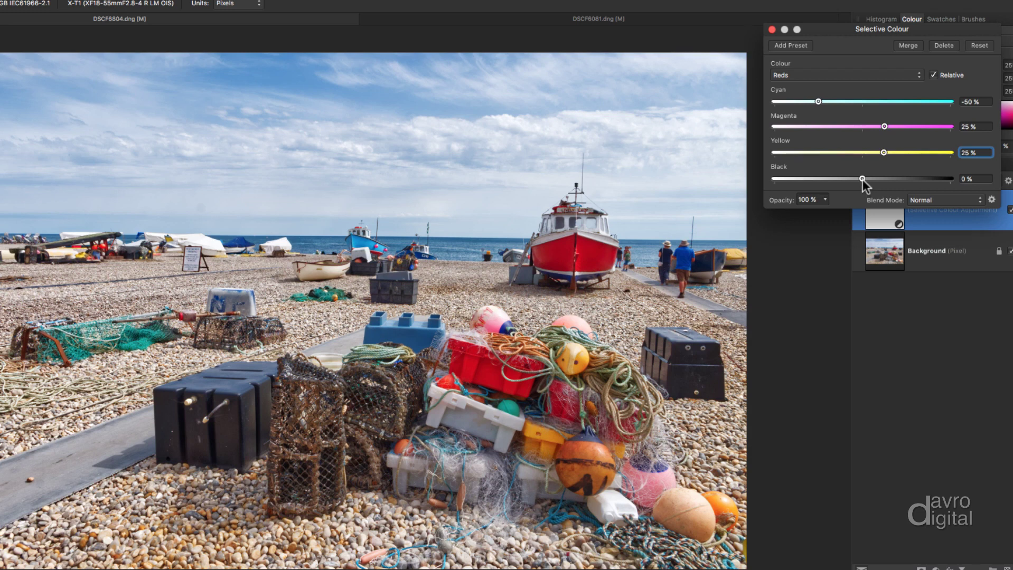
{"action": "left_click_drag", "start_coordinate": [863, 177], "coordinate": [936, 189]}
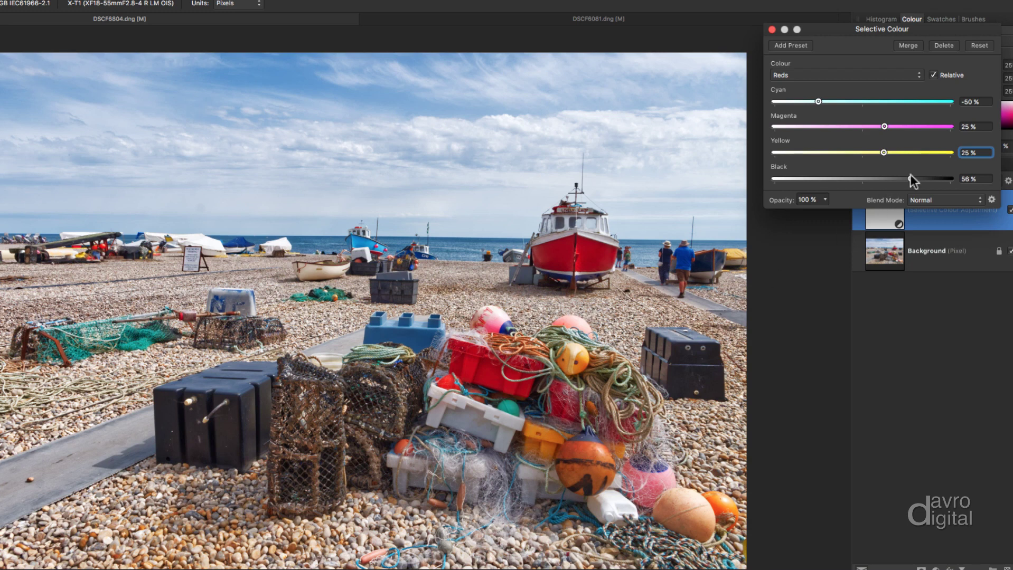
{"action": "left_click_drag", "start_coordinate": [911, 178], "coordinate": [905, 179]}
Set the Black level of the Yellows range to 35%, resetting and restoring it to compare the effect on the photo
{"action": "left_click", "coordinate": [839, 74]}
{"action": "left_click", "coordinate": [840, 83]}
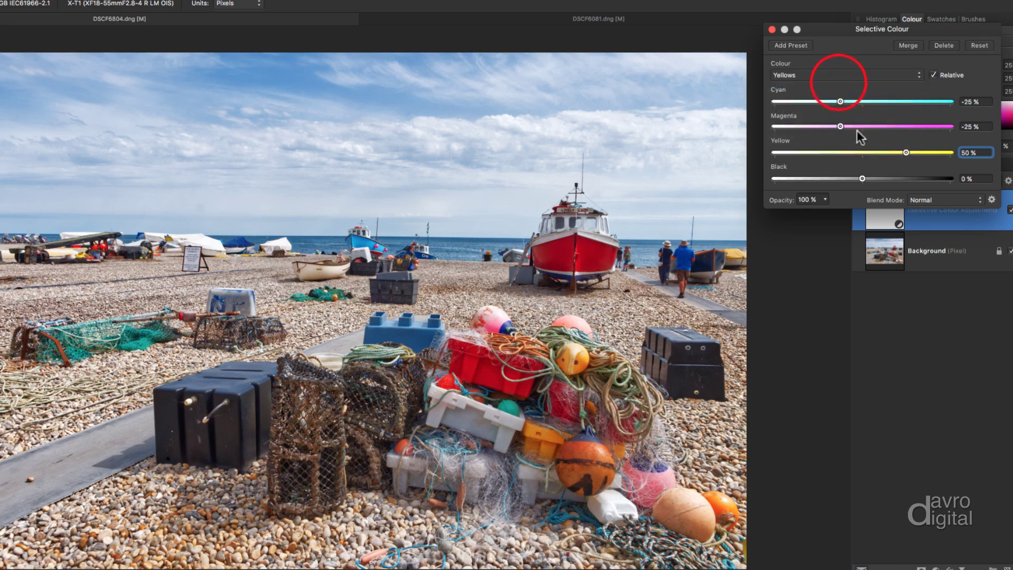
{"action": "left_click", "coordinate": [862, 177]}
{"action": "mouse_move", "coordinate": [863, 176]}
{"action": "left_mouse_down"}
{"action": "mouse_move", "coordinate": [889, 180]}
{"action": "mouse_move", "coordinate": [757, 169]}
{"action": "mouse_move", "coordinate": [802, 185]}
{"action": "mouse_move", "coordinate": [891, 188]}
{"action": "mouse_move", "coordinate": [858, 183]}
{"action": "left_mouse_up"}
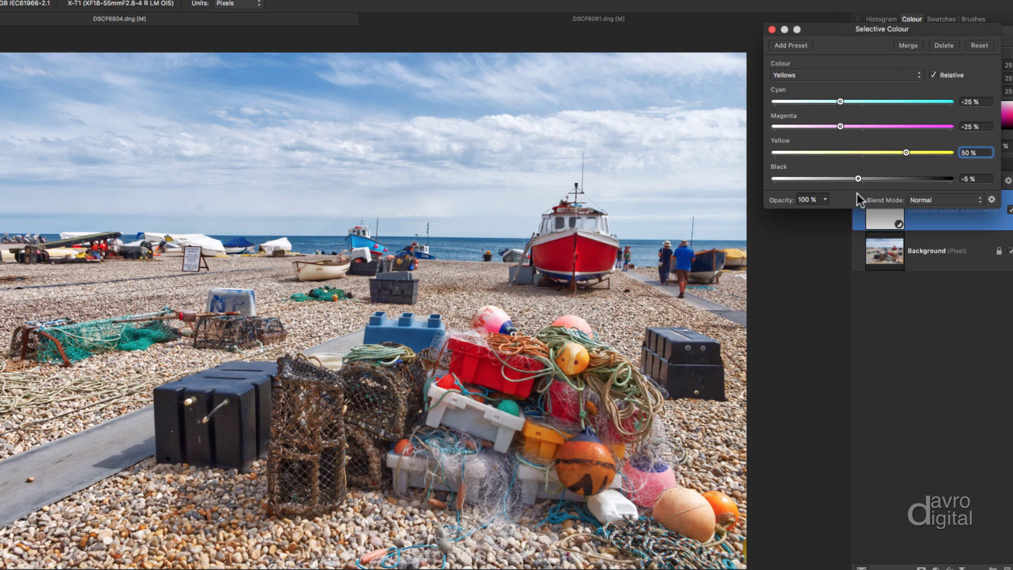
{"action": "left_click_drag", "start_coordinate": [857, 178], "coordinate": [890, 205]}
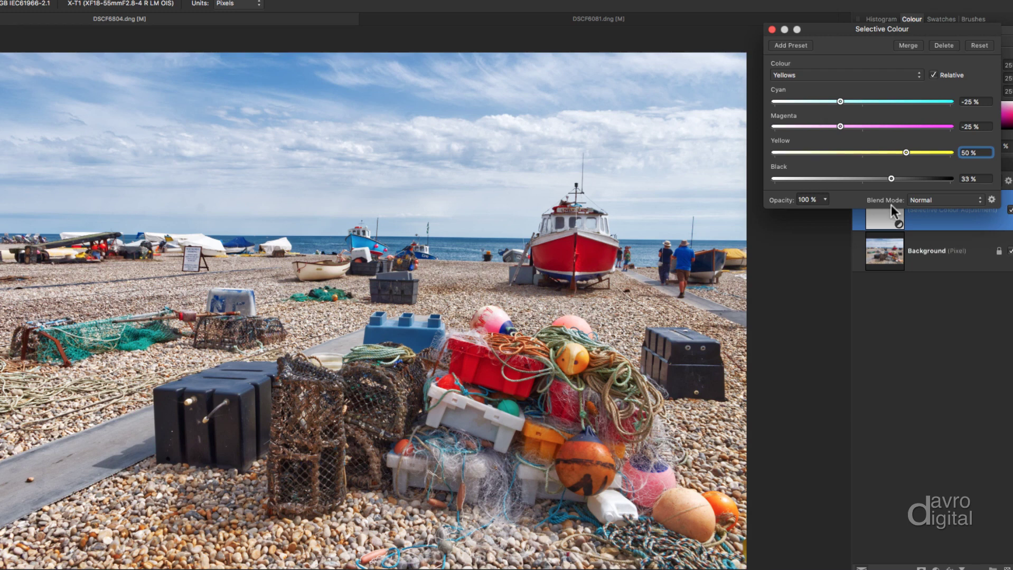
{"action": "double_click", "coordinate": [892, 177]}
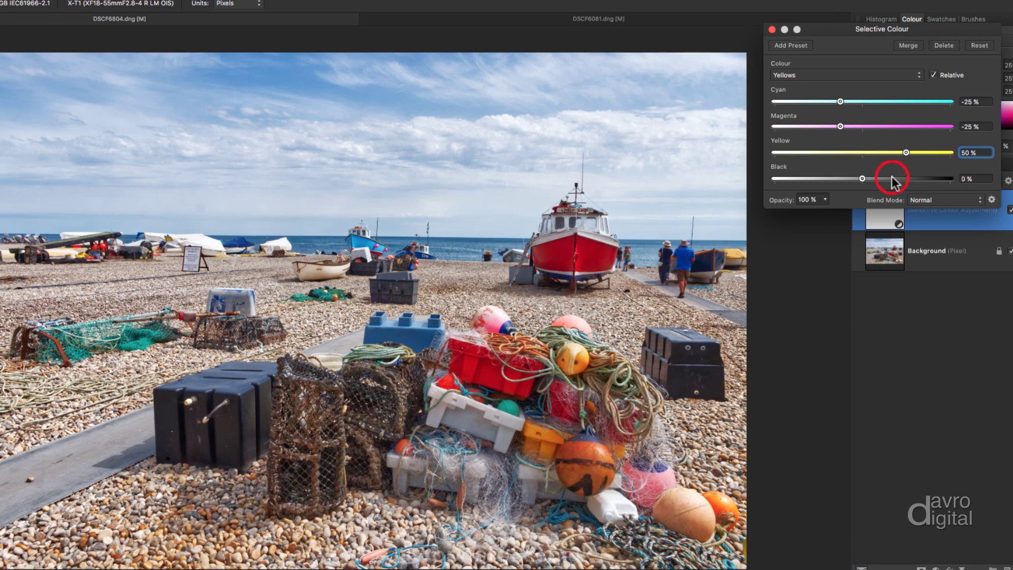
{"action": "left_click", "coordinate": [891, 178]}
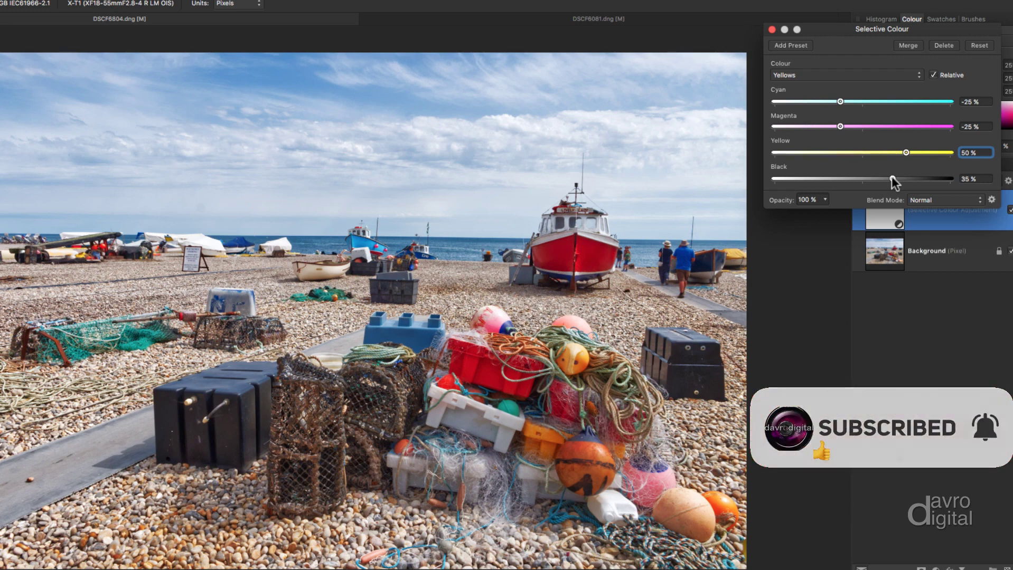
{"action": "double_click", "coordinate": [891, 178]}
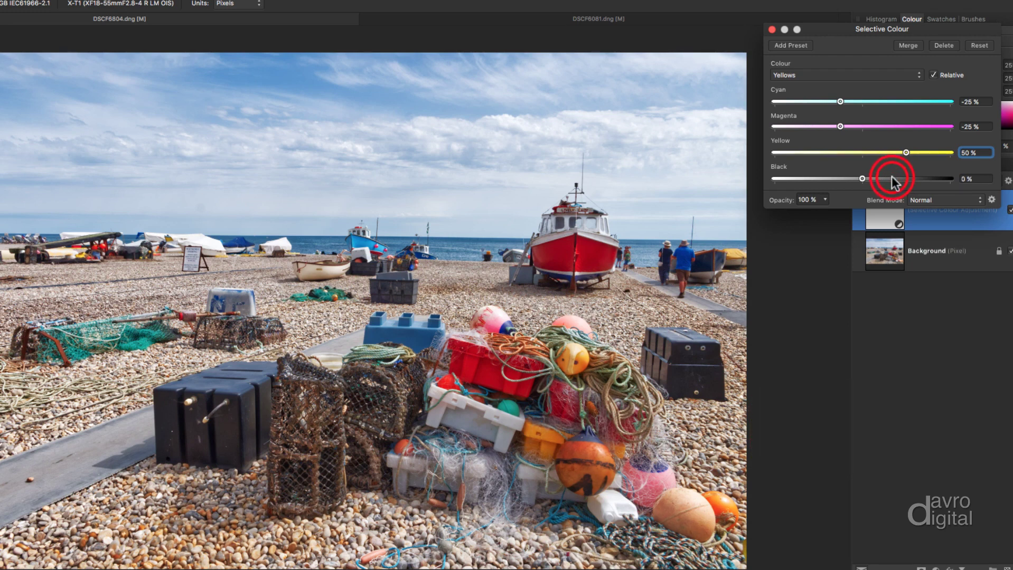
{"action": "left_click", "coordinate": [892, 179]}
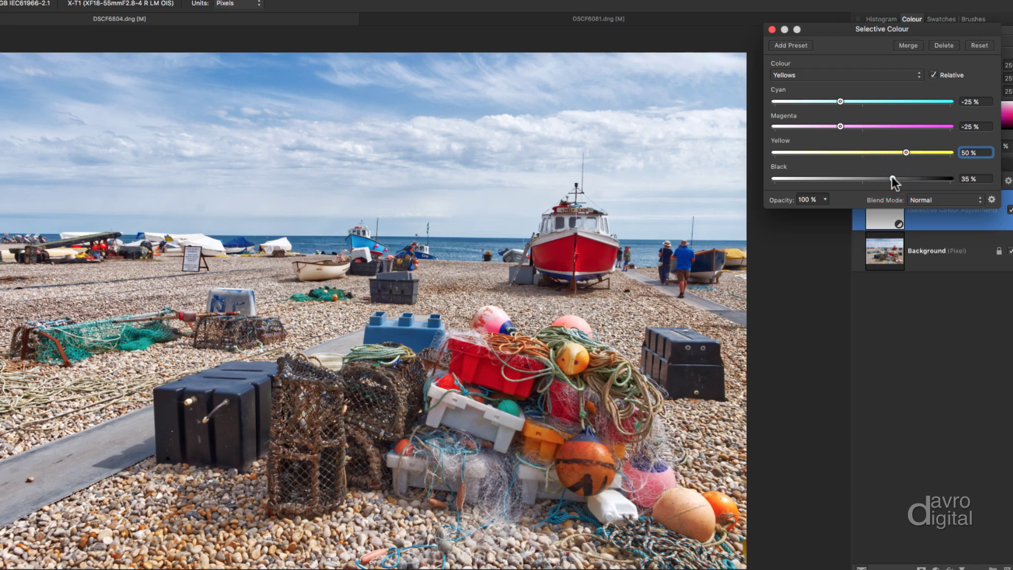
Try the Greens range with its Black level at -28% and reset that level
{"action": "left_click", "coordinate": [849, 72]}
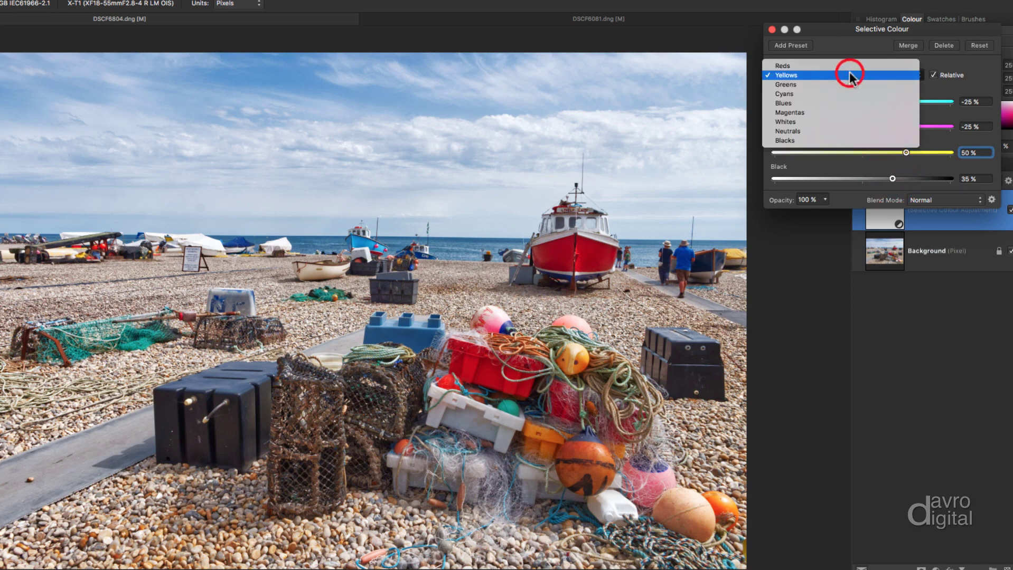
{"action": "left_click", "coordinate": [848, 85]}
{"action": "left_click_drag", "start_coordinate": [862, 178], "coordinate": [835, 180]}
{"action": "double_click", "coordinate": [837, 178]}
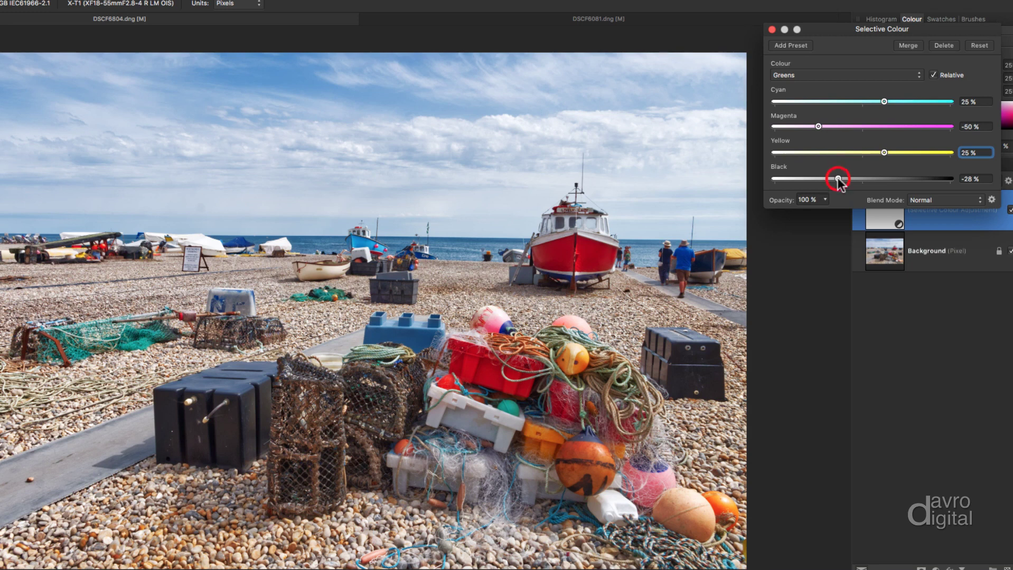
Lighten the Cyans range by lowering its Black level, trying -33% and fine-tuning it to a slightly milder value
{"action": "left_click", "coordinate": [841, 75]}
{"action": "left_click", "coordinate": [840, 88]}
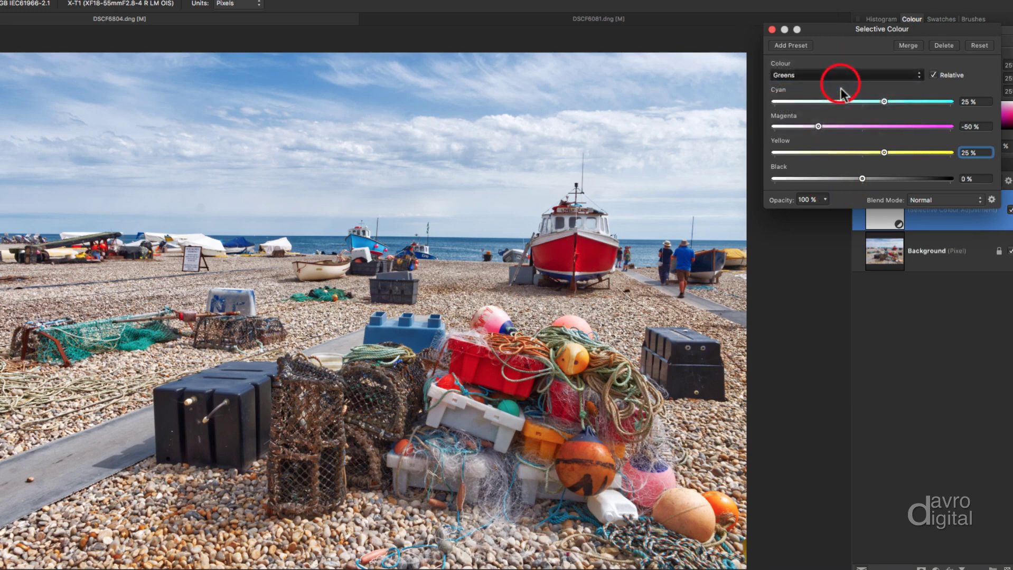
{"action": "left_click_drag", "start_coordinate": [863, 177], "coordinate": [832, 178]}
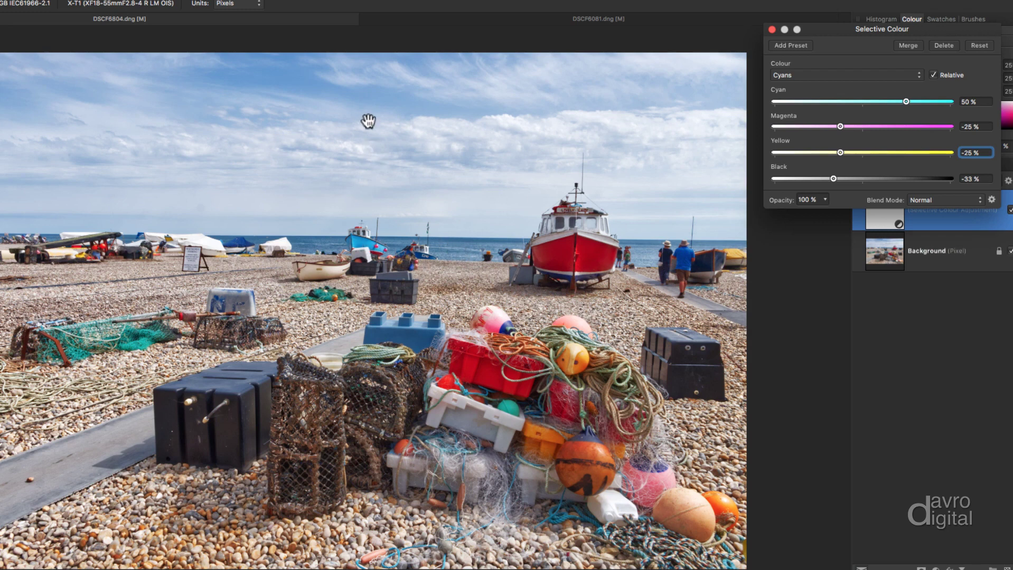
{"action": "mouse_move", "coordinate": [832, 179]}
{"action": "left_mouse_down"}
{"action": "mouse_move", "coordinate": [884, 181]}
{"action": "mouse_move", "coordinate": [838, 179]}
{"action": "left_mouse_up"}
{"action": "left_click", "coordinate": [840, 179]}
Set the Black level of the Blues range to 38% to darken the blue areas
{"action": "left_click", "coordinate": [827, 74]}
{"action": "left_click", "coordinate": [826, 86]}
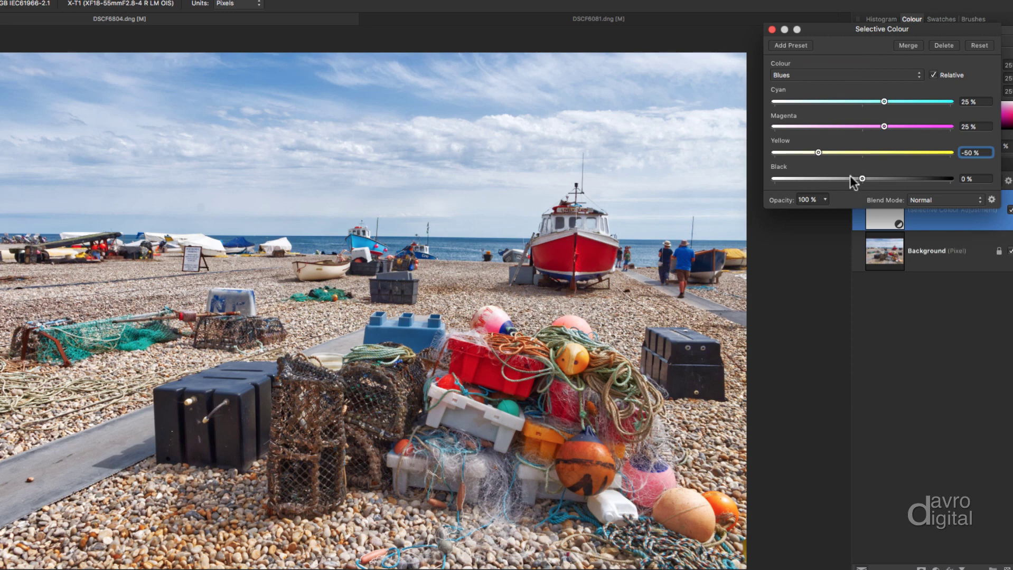
{"action": "left_click_drag", "start_coordinate": [862, 179], "coordinate": [890, 185]}
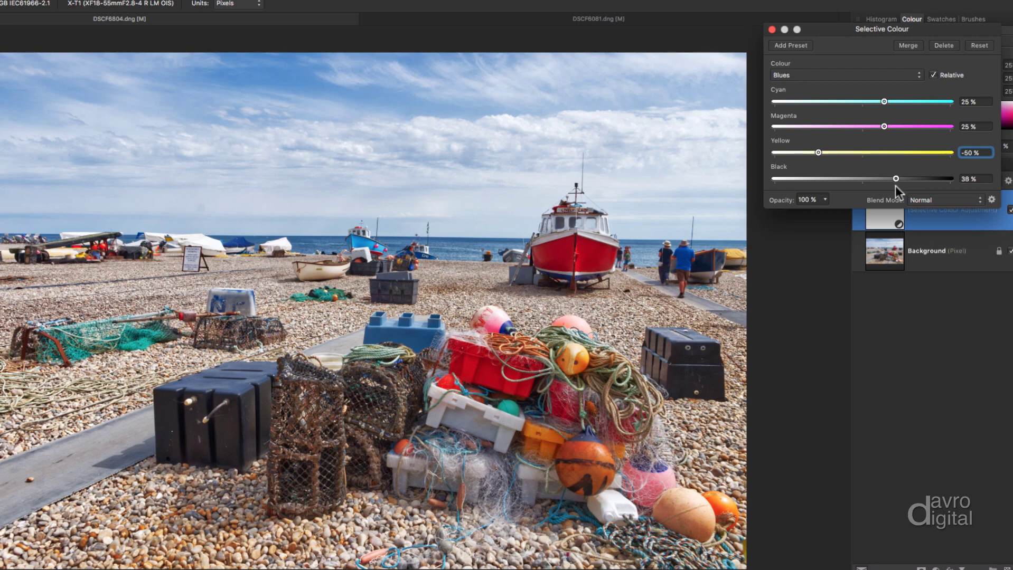
Try both extremes of the Black level for the Magentas range and set it to -49%
{"action": "left_click", "coordinate": [867, 73]}
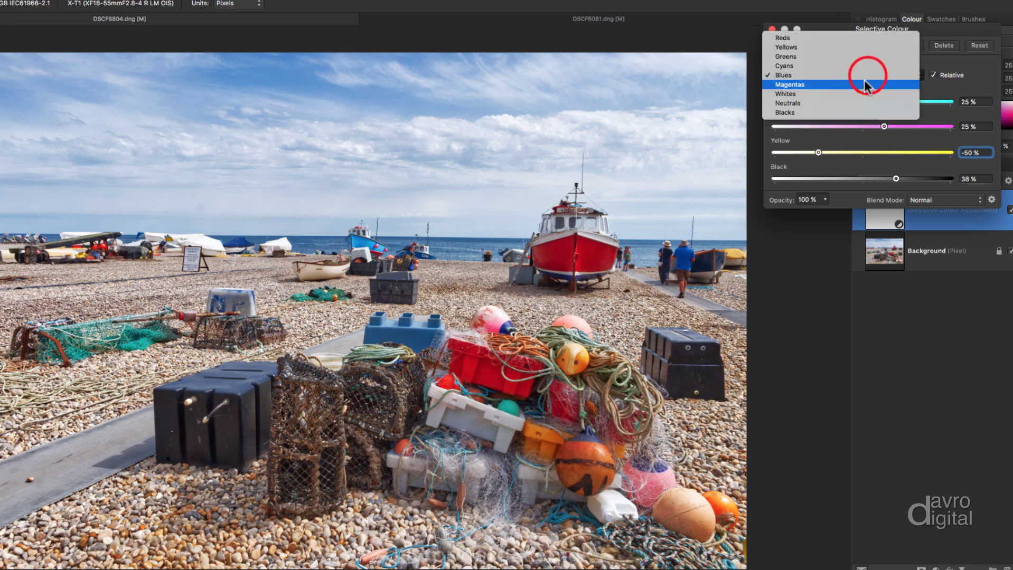
{"action": "left_click", "coordinate": [862, 83]}
{"action": "left_click_drag", "start_coordinate": [862, 178], "coordinate": [752, 189]}
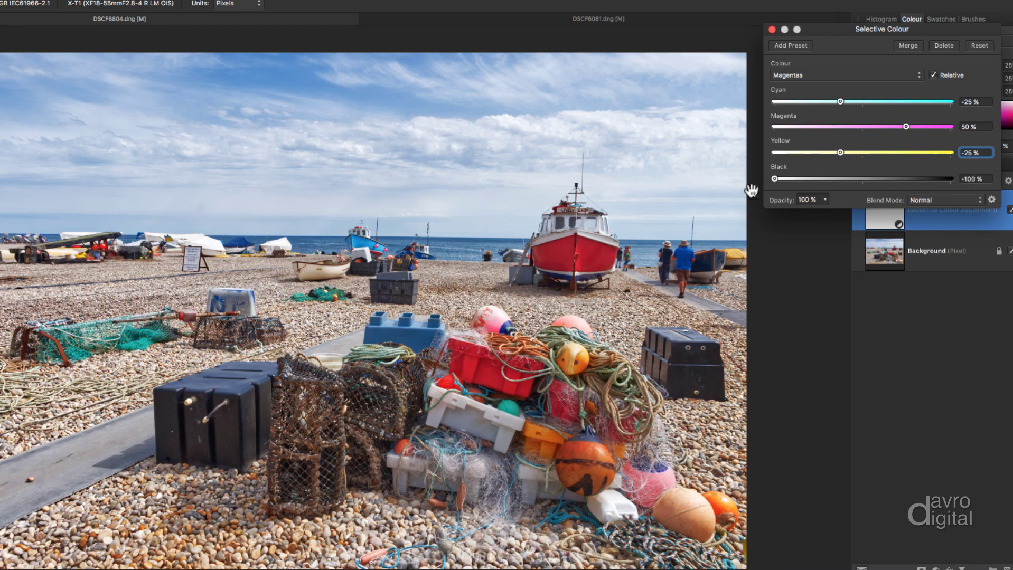
{"action": "left_click", "coordinate": [874, 179]}
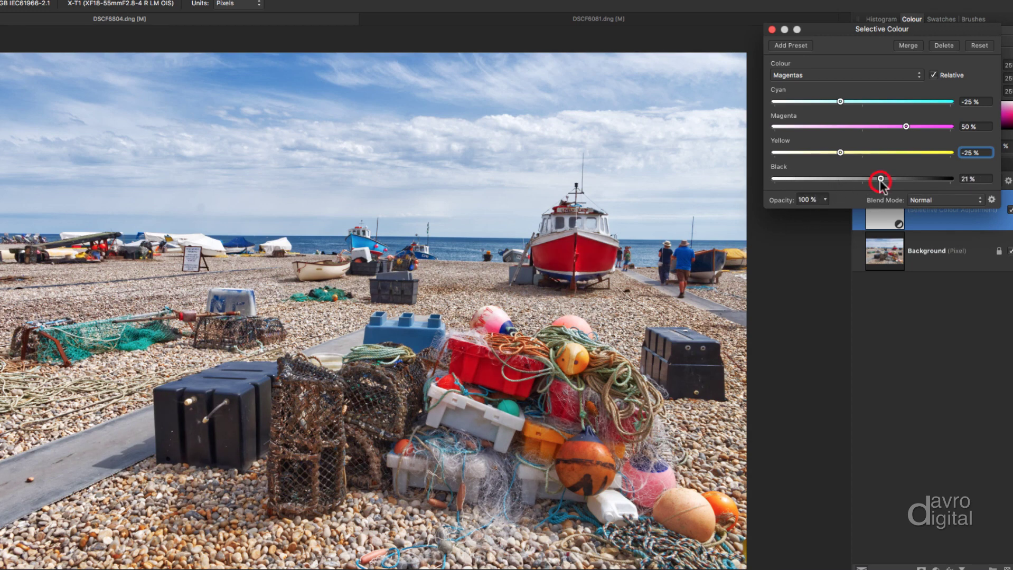
{"action": "left_click_drag", "start_coordinate": [870, 192], "coordinate": [823, 199]}
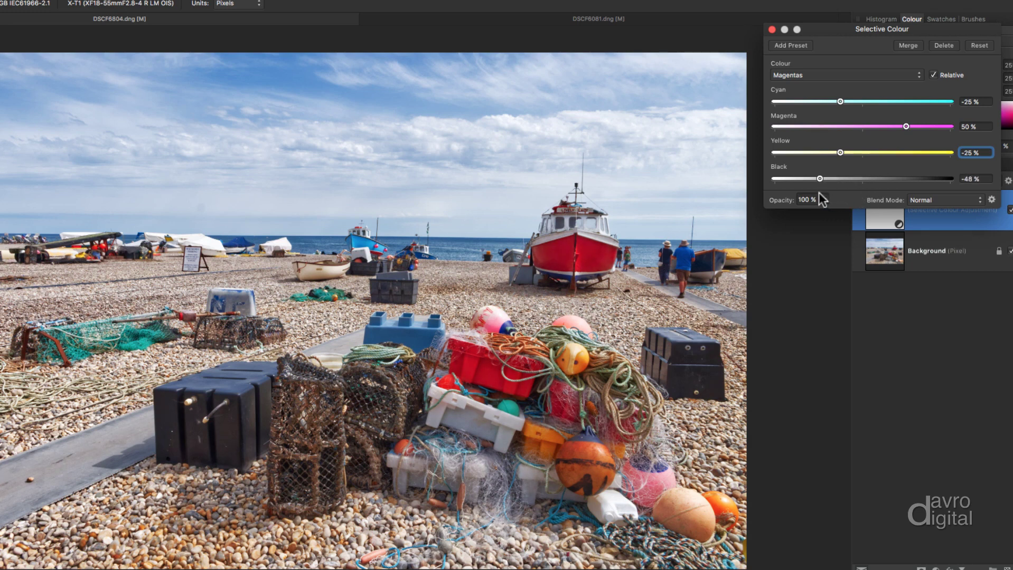
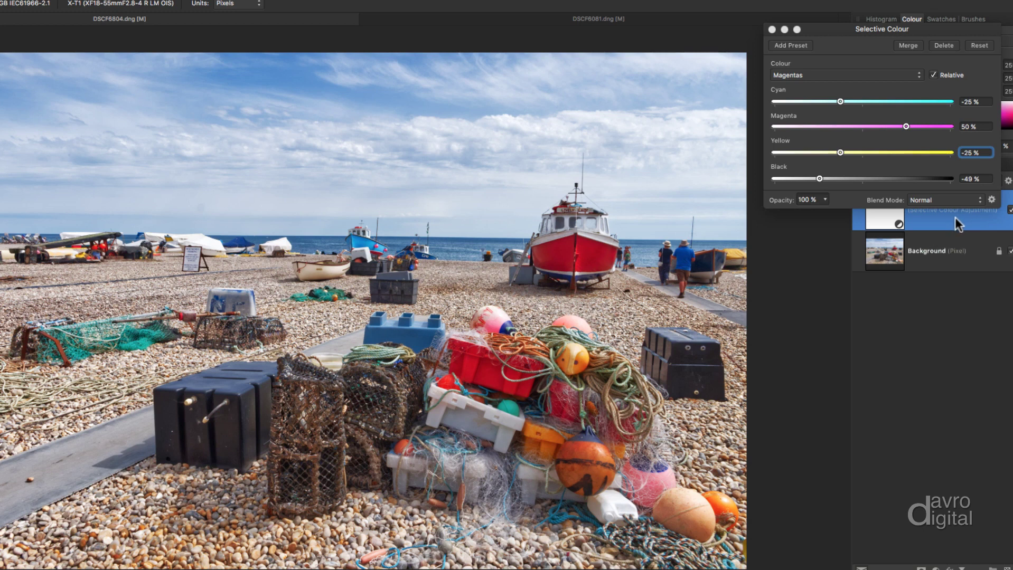
Set the Black level of the Whites range to 42%, trying -100% and comparing the clouds with and without the change
{"action": "left_click", "coordinate": [827, 75]}
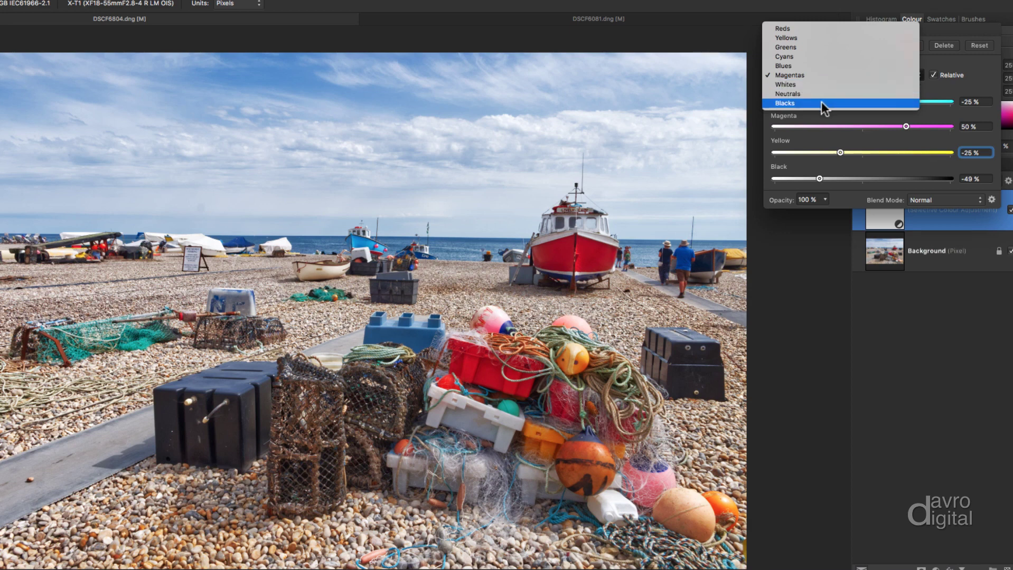
{"action": "left_click", "coordinate": [819, 84]}
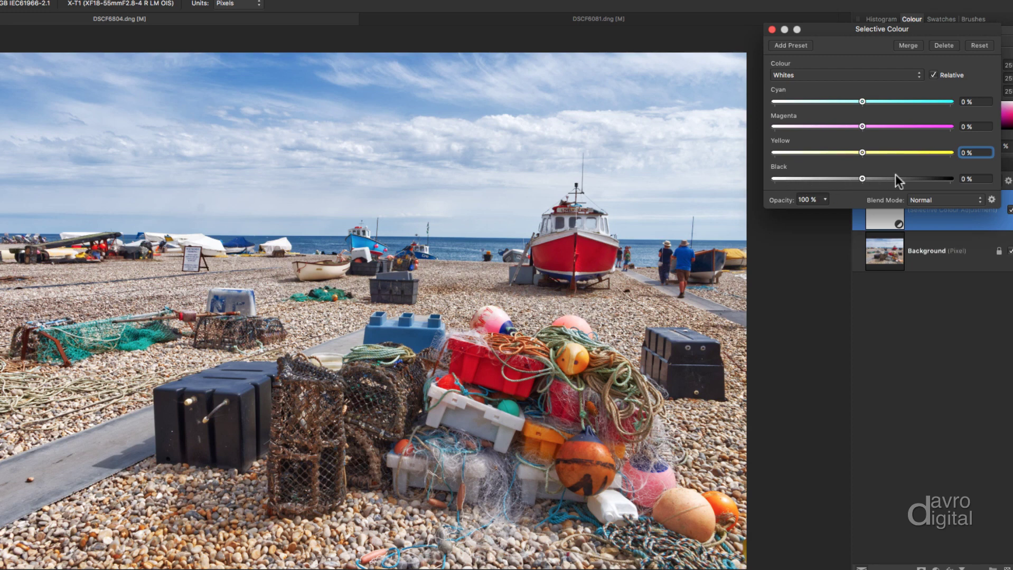
{"action": "left_click_drag", "start_coordinate": [862, 178], "coordinate": [770, 179]}
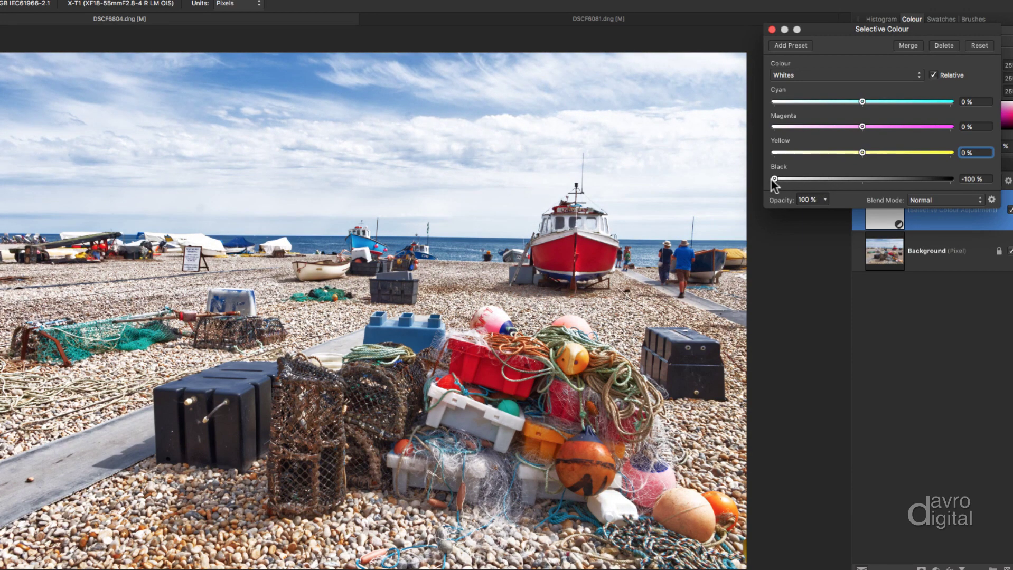
{"action": "left_click", "coordinate": [887, 180]}
{"action": "left_click_drag", "start_coordinate": [887, 181], "coordinate": [897, 182]}
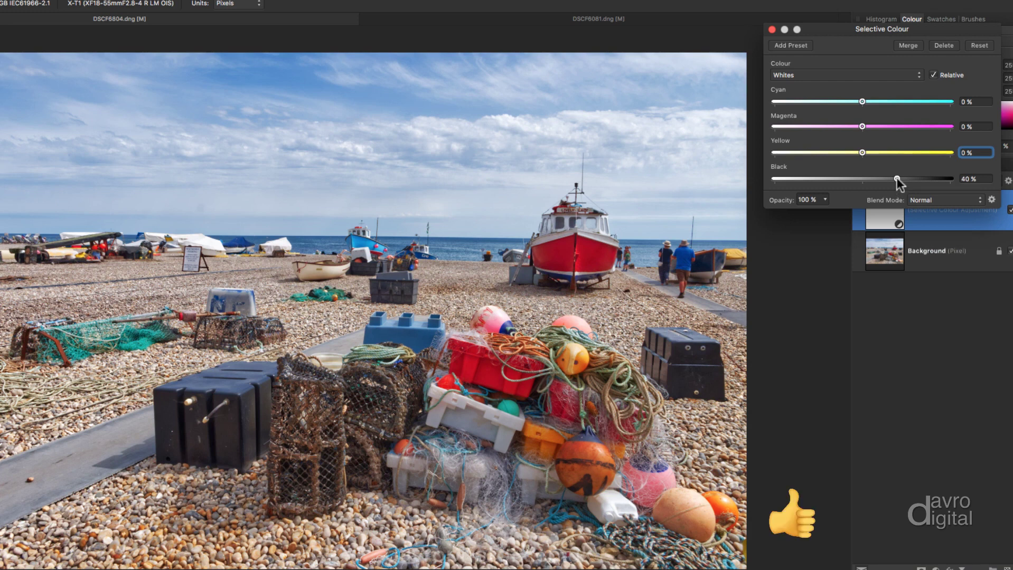
{"action": "double_click", "coordinate": [898, 180]}
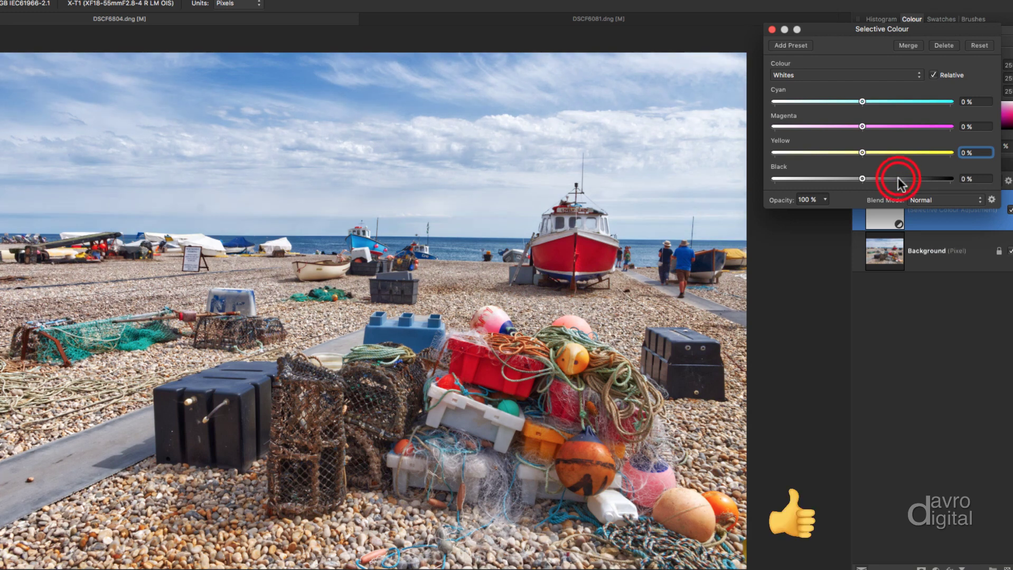
{"action": "left_click", "coordinate": [898, 178]}
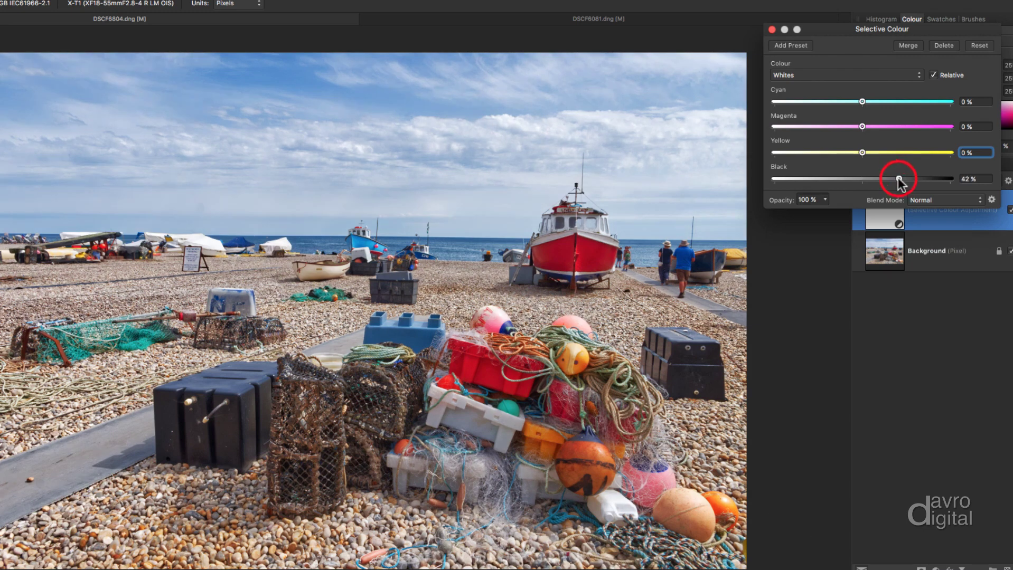
{"action": "double_click", "coordinate": [898, 179]}
{"action": "left_click", "coordinate": [898, 178]}
Set the Black level of the Neutrals range to -8% and compare it with the reset level
{"action": "left_click", "coordinate": [867, 74]}
{"action": "left_click", "coordinate": [865, 86]}
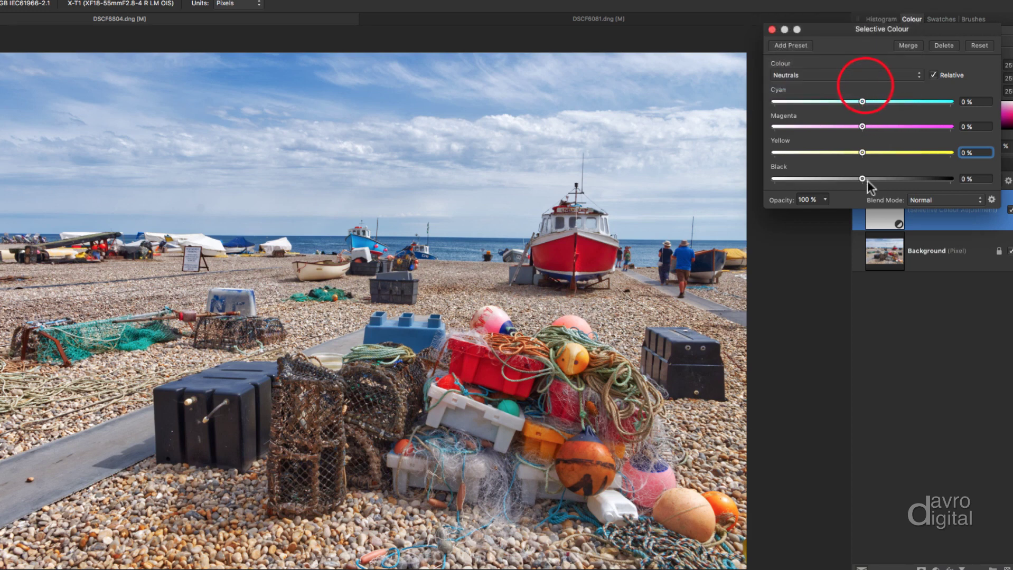
{"action": "mouse_move", "coordinate": [862, 178]}
{"action": "left_mouse_down"}
{"action": "mouse_move", "coordinate": [892, 182]}
{"action": "mouse_move", "coordinate": [820, 183]}
{"action": "mouse_move", "coordinate": [854, 189]}
{"action": "left_mouse_up"}
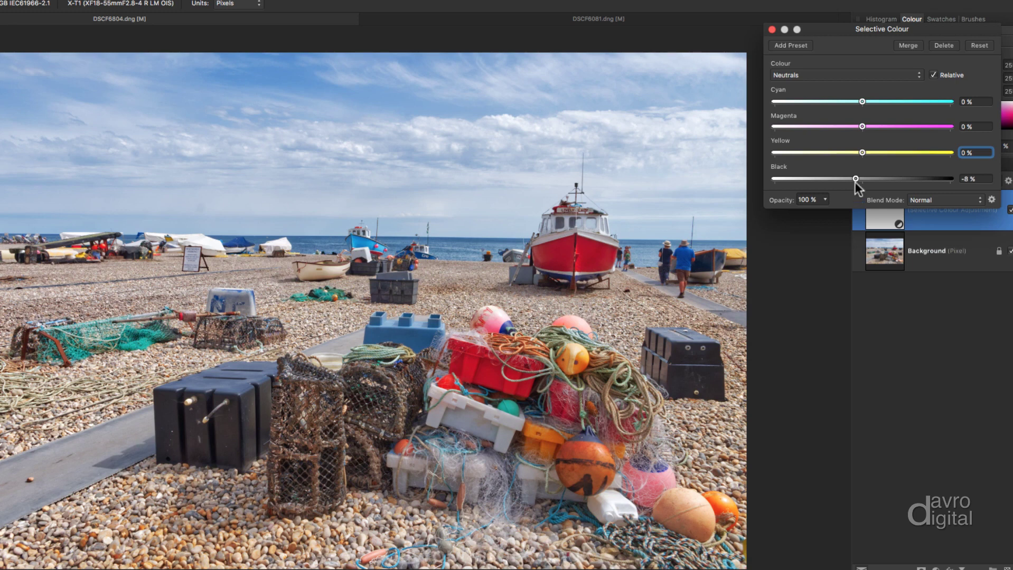
{"action": "double_click", "coordinate": [855, 179]}
{"action": "left_click", "coordinate": [856, 179]}
Set the Black level of the Blacks range to about 10% and compare the photo with and without the finished adjustment
{"action": "left_click", "coordinate": [836, 75]}
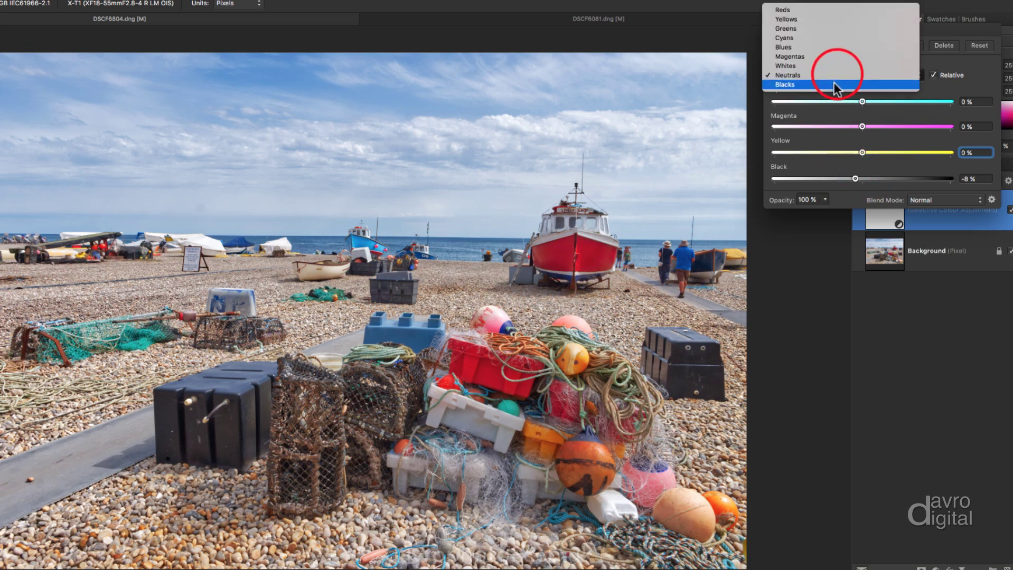
{"action": "left_click", "coordinate": [833, 84]}
{"action": "mouse_move", "coordinate": [861, 179]}
{"action": "left_mouse_down"}
{"action": "mouse_move", "coordinate": [823, 174]}
{"action": "mouse_move", "coordinate": [859, 178]}
{"action": "mouse_move", "coordinate": [847, 179]}
{"action": "left_mouse_up"}
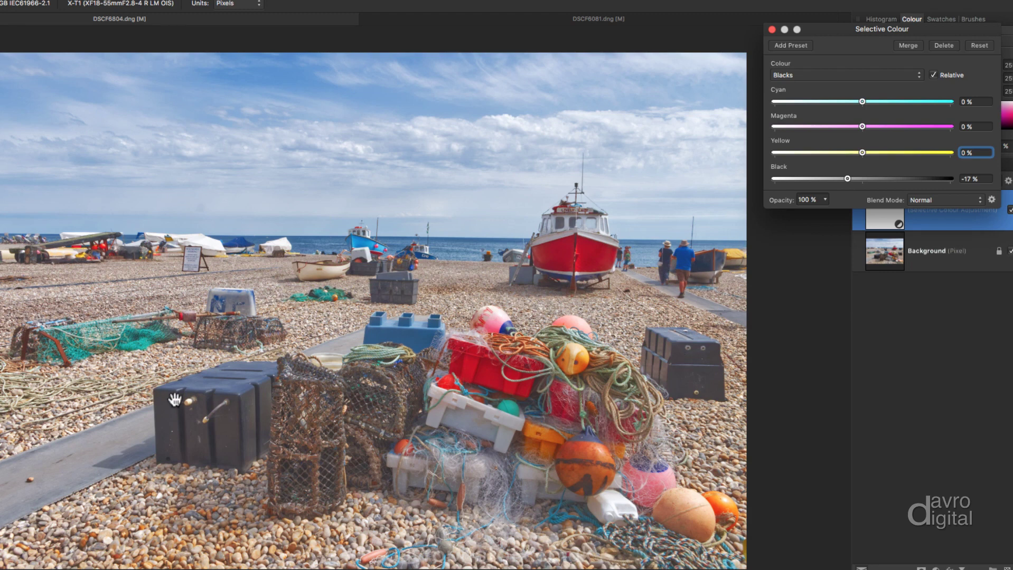
{"action": "left_click_drag", "start_coordinate": [849, 179], "coordinate": [871, 183]}
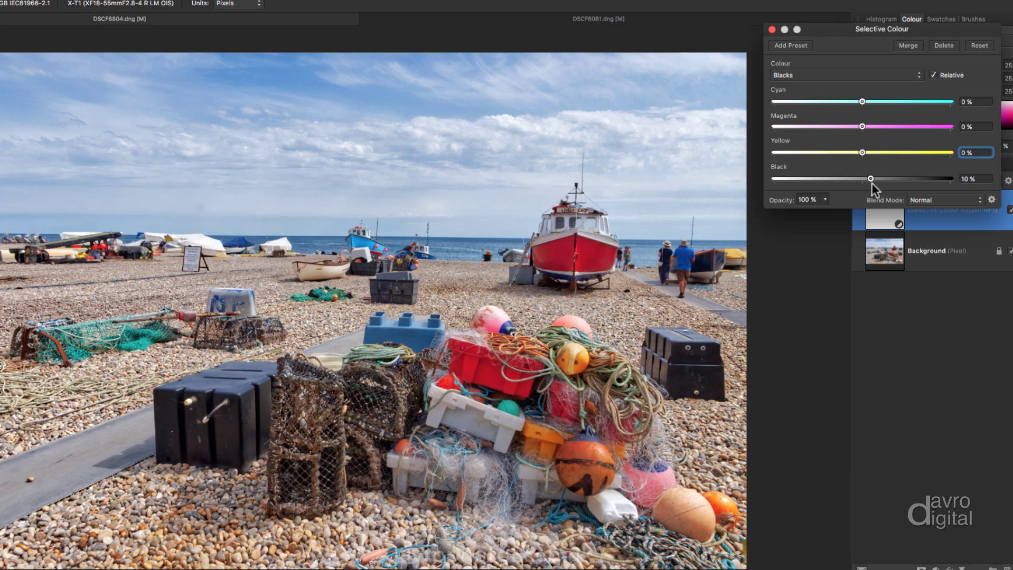
{"action": "left_click_drag", "start_coordinate": [870, 180], "coordinate": [872, 181]}
{"action": "left_click", "coordinate": [773, 29]}
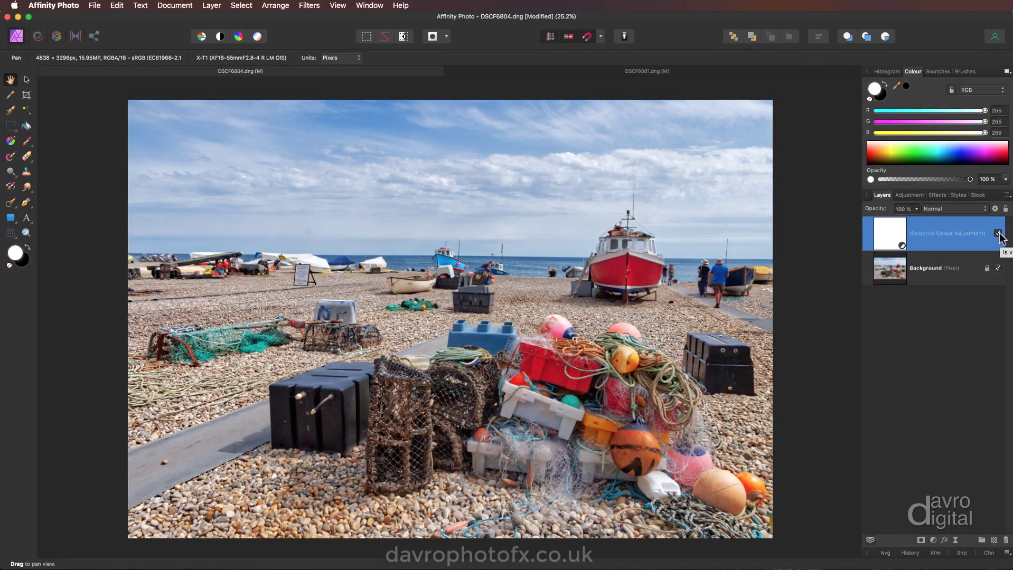
{"action": "left_click", "coordinate": [997, 233]}
Prepare the Paint Brush with black as its colour and the 512 px Round Light Brush from the Basic brushes
{"action": "left_click", "coordinate": [26, 142]}
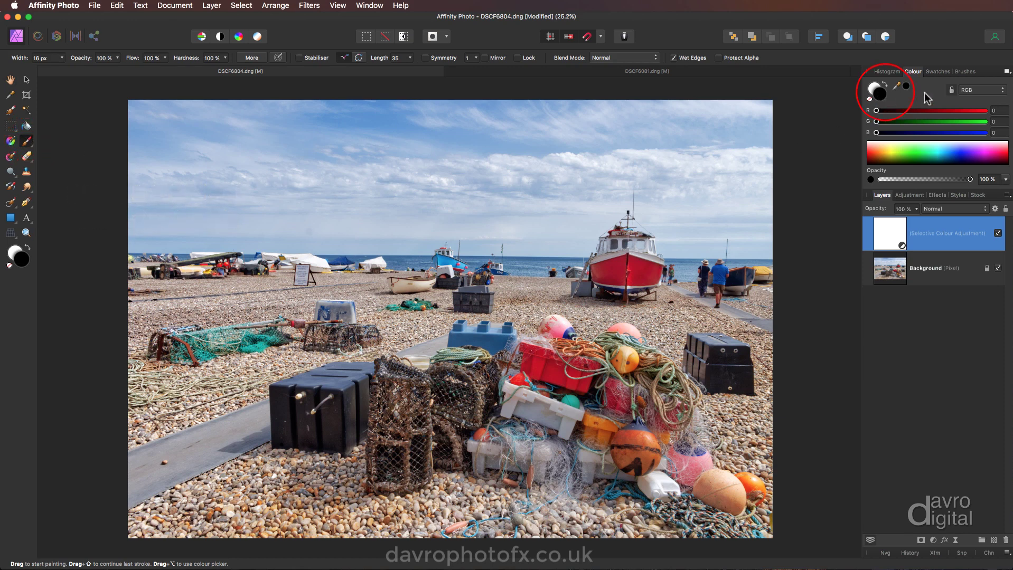
{"action": "left_click", "coordinate": [963, 72]}
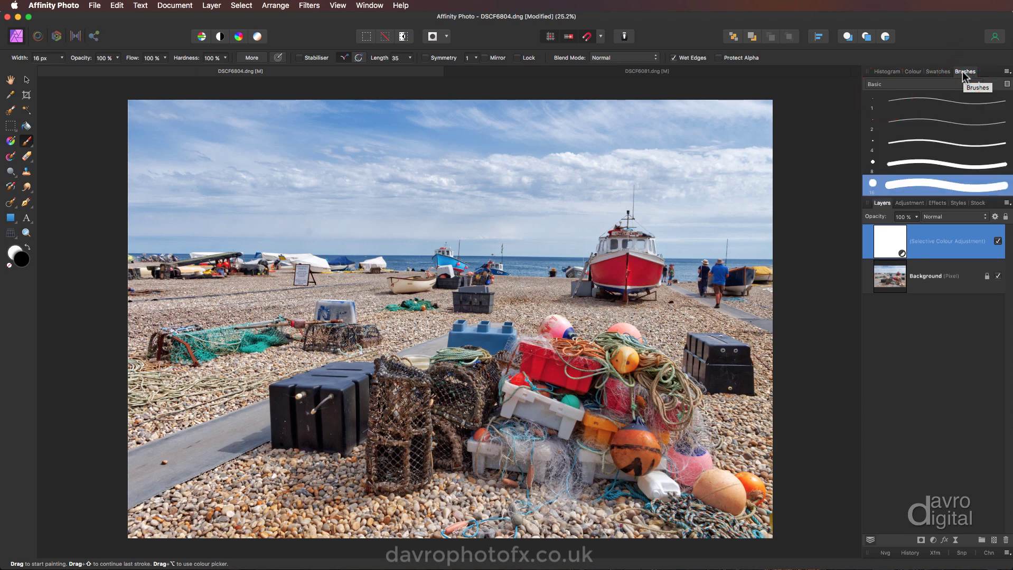
{"action": "scroll", "coordinate": [934, 123], "scroll_direction": "down", "scroll_amount": 1}
{"action": "scroll", "coordinate": [931, 118], "scroll_direction": "down", "scroll_amount": 5}
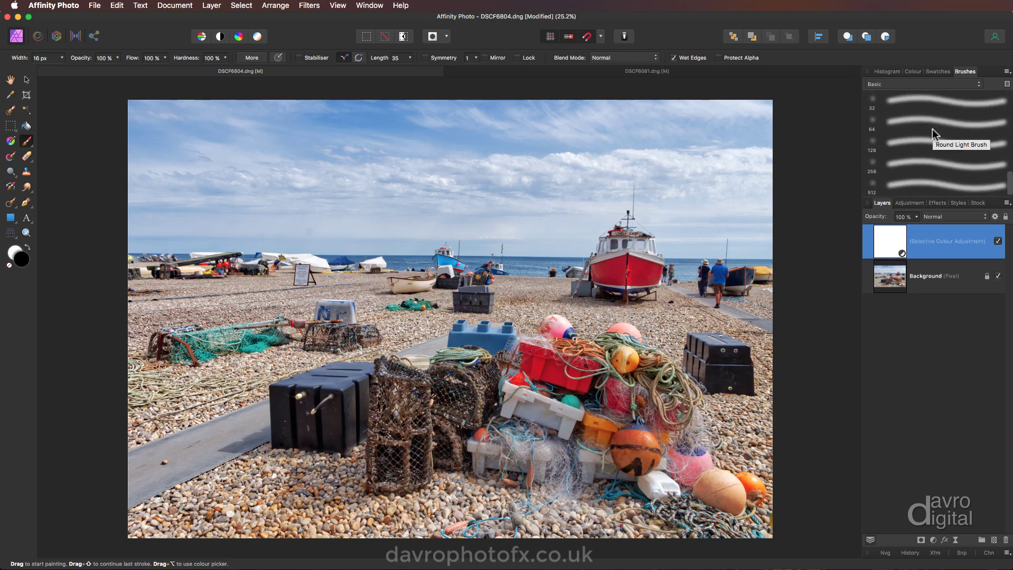
{"action": "left_click", "coordinate": [877, 184]}
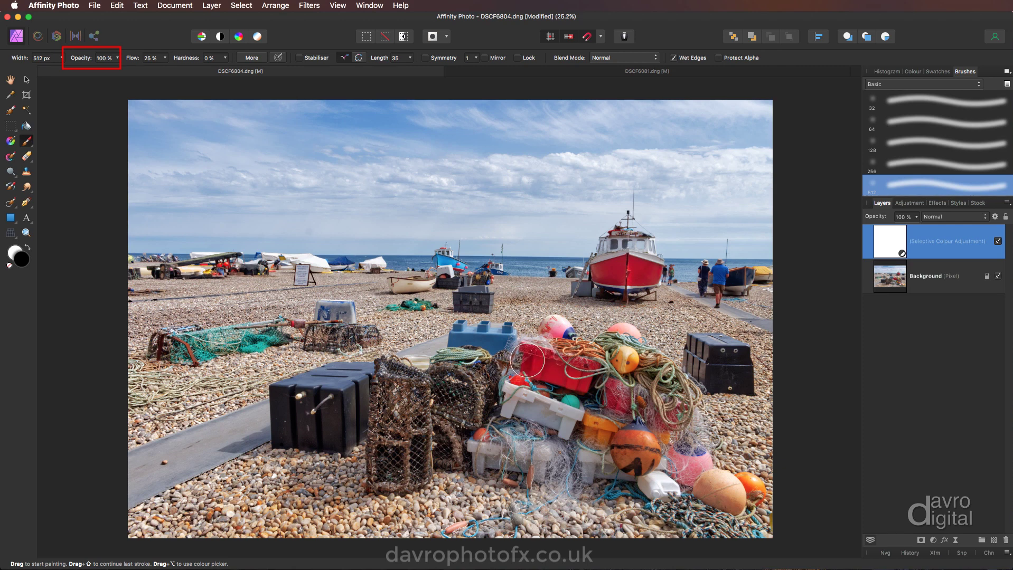
Enlarge the brush to 1361.9 px and compare the photo with and without the Selective Colour adjustment
{"action": "key", "text": "bracketright"}
{"action": "key", "text": "bracketright"}
{"action": "key", "text": "bracketright"}
{"action": "key", "text": "bracketright"}
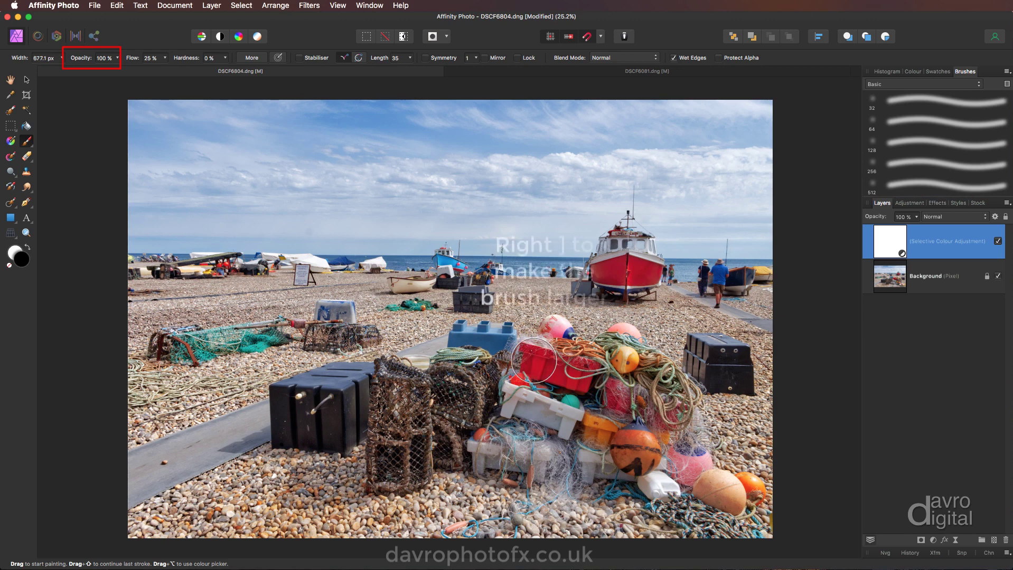
{"action": "key", "text": "bracketright"}
{"action": "key", "text": "bracketright"}
{"action": "key", "text": "bracketright"}
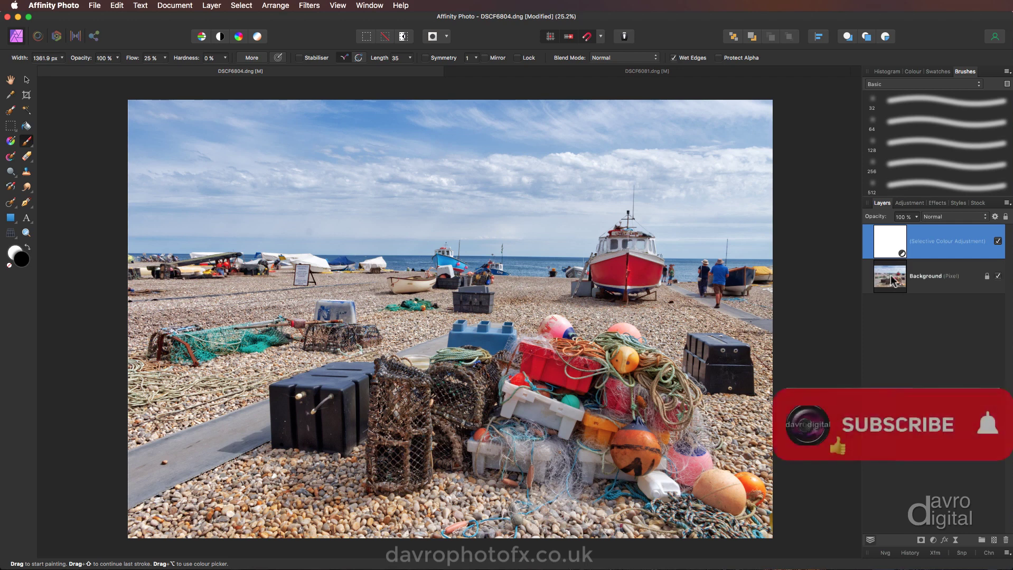
{"action": "left_click", "coordinate": [998, 241]}
{"action": "left_click", "coordinate": [998, 241]}
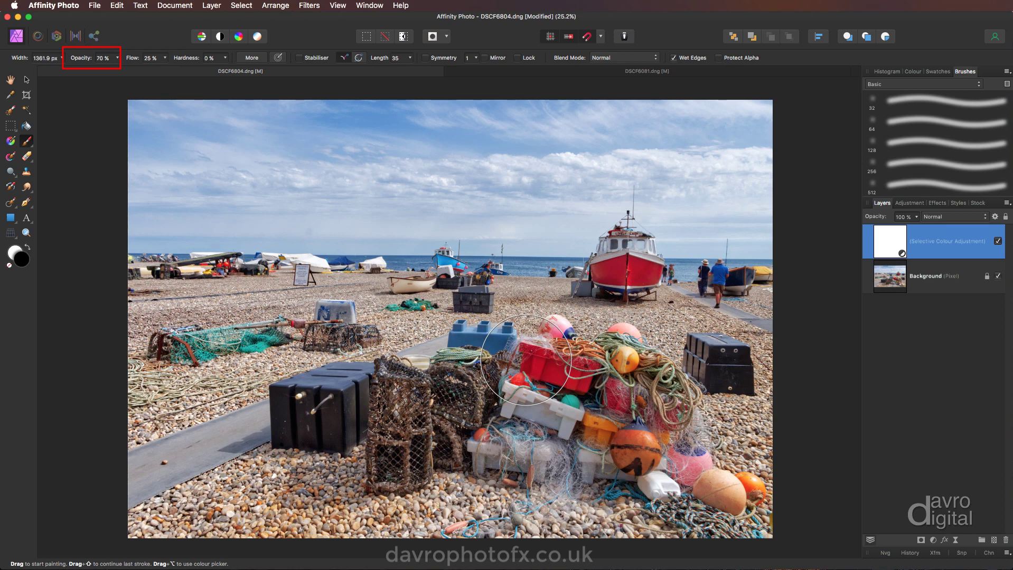
Set the brush opacity to 50% and paint black over the foreground pile of fishing gear on the adjustment's mask
{"action": "scroll", "coordinate": [526, 360], "scroll_direction": "right", "scroll_amount": 2}
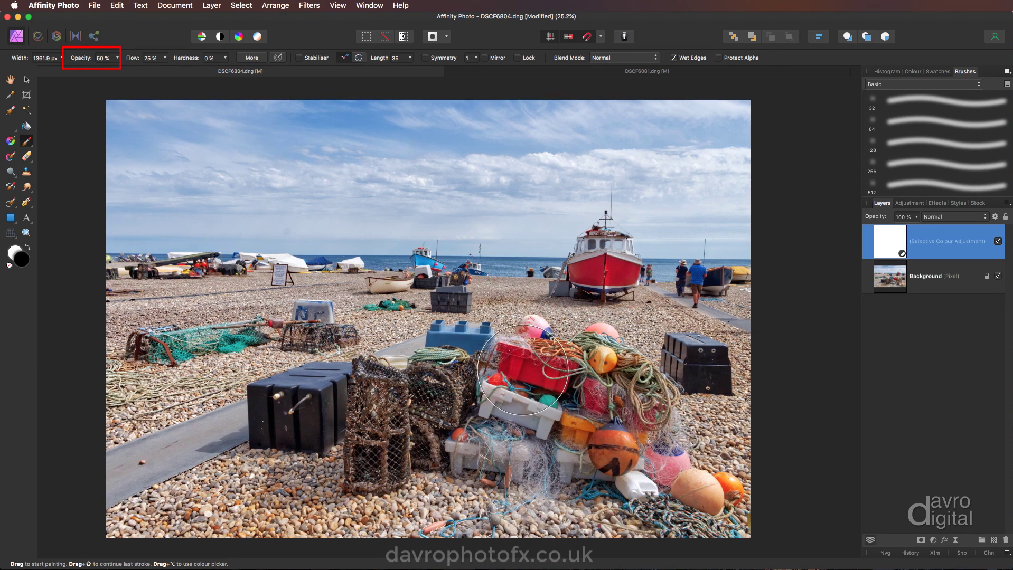
{"action": "scroll", "coordinate": [525, 364], "scroll_direction": "left", "scroll_amount": 4}
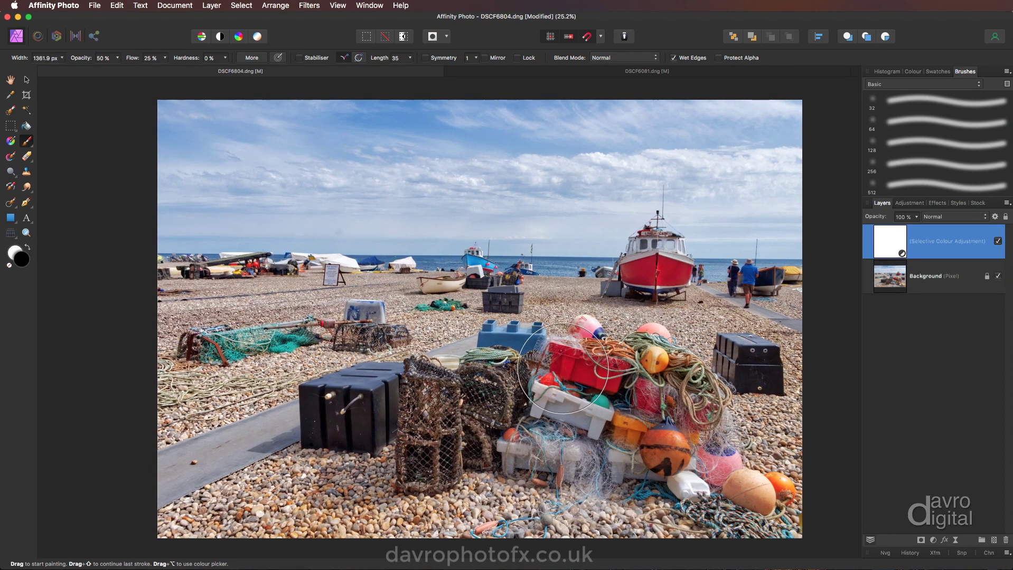
{"action": "mouse_move", "coordinate": [572, 375]}
{"action": "left_mouse_down"}
{"action": "mouse_move", "coordinate": [595, 379]}
{"action": "mouse_move", "coordinate": [707, 465]}
{"action": "mouse_move", "coordinate": [646, 363]}
{"action": "mouse_move", "coordinate": [584, 367]}
{"action": "mouse_move", "coordinate": [570, 403]}
{"action": "mouse_move", "coordinate": [535, 429]}
{"action": "mouse_move", "coordinate": [670, 445]}
{"action": "mouse_move", "coordinate": [755, 480]}
{"action": "mouse_move", "coordinate": [709, 436]}
{"action": "mouse_move", "coordinate": [572, 397]}
{"action": "left_mouse_up"}
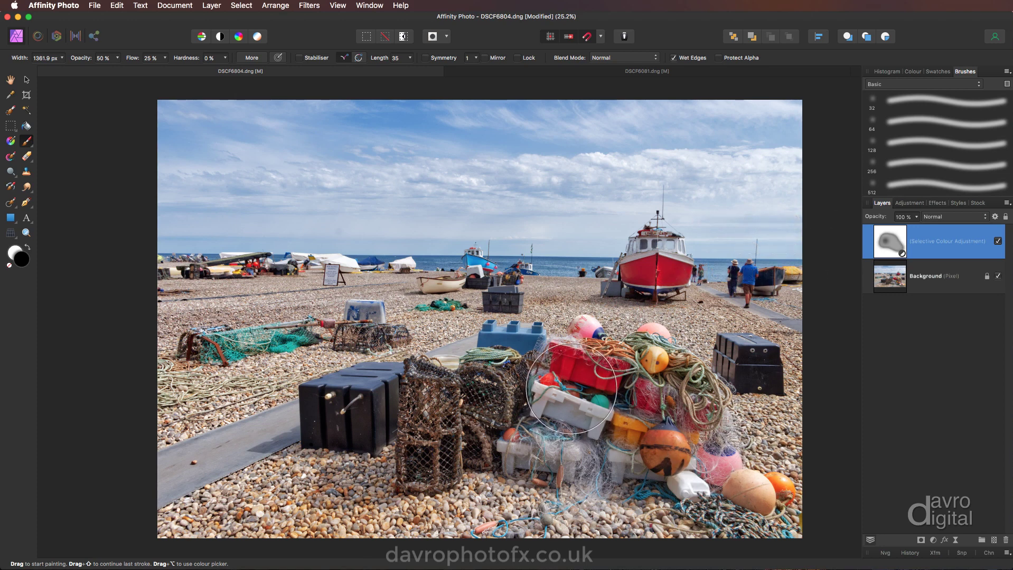
Reduce the brush to 513.7 px and paint again over individual bright buoys, including the orange one at the pile's edge
{"action": "key", "text": "bracketleft"}
{"action": "key", "text": "bracketleft"}
{"action": "key", "text": "bracketleft"}
{"action": "key", "text": "bracketleft"}
{"action": "key", "text": "bracketleft"}
{"action": "key", "text": "bracketleft"}
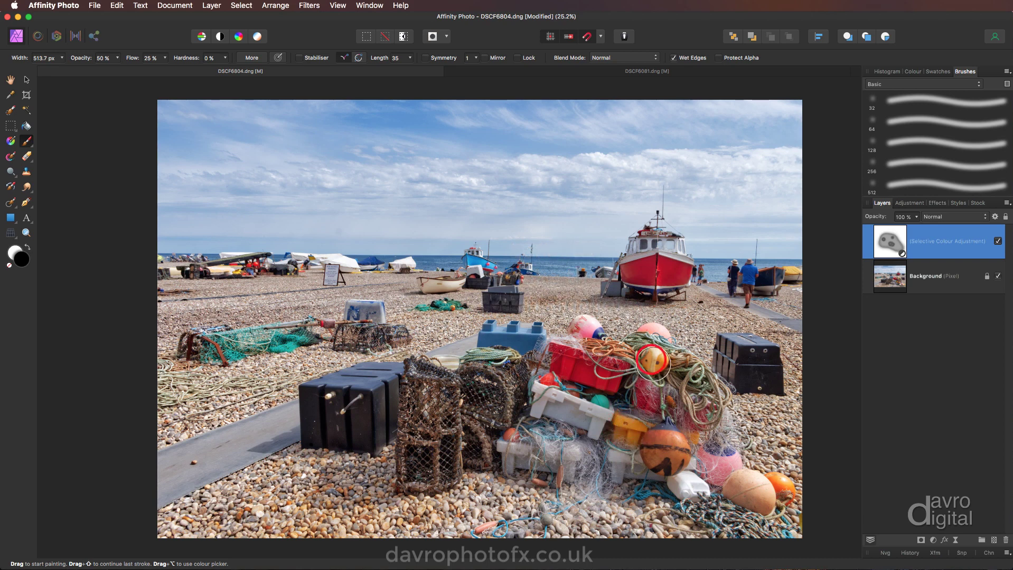
{"action": "left_click", "coordinate": [778, 488]}
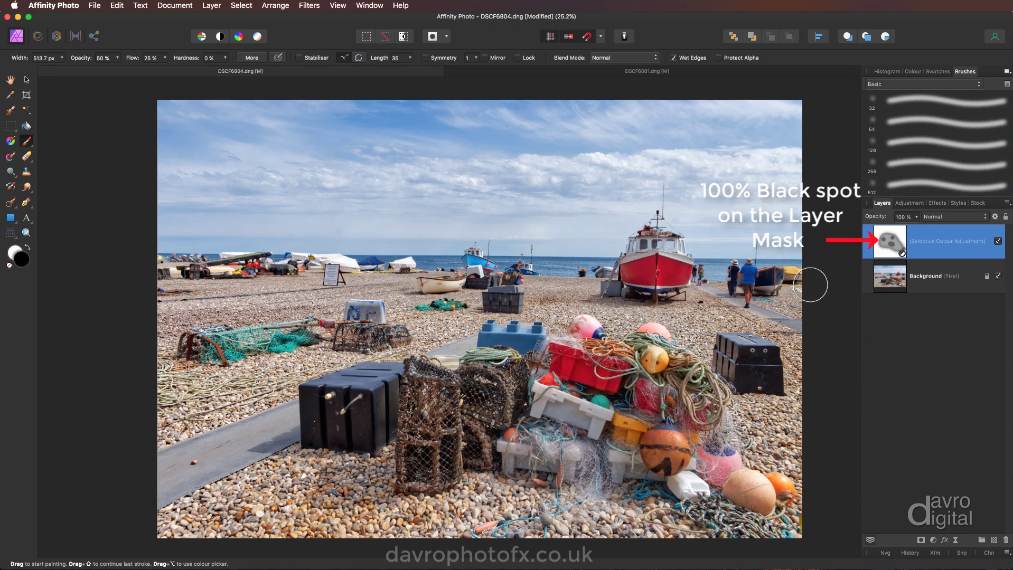
Reduce the brush to 268.1 px and paint over the walking man in the blue shirt on the adjustment's mask
{"action": "key", "text": "bracketleft"}
{"action": "key", "text": "bracketleft"}
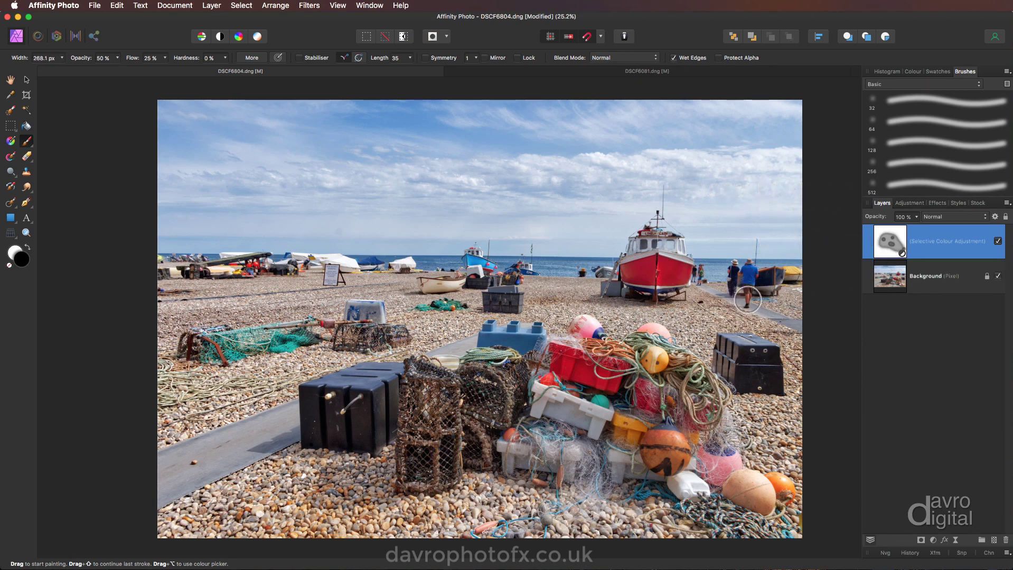
{"action": "key", "text": "bracketleft"}
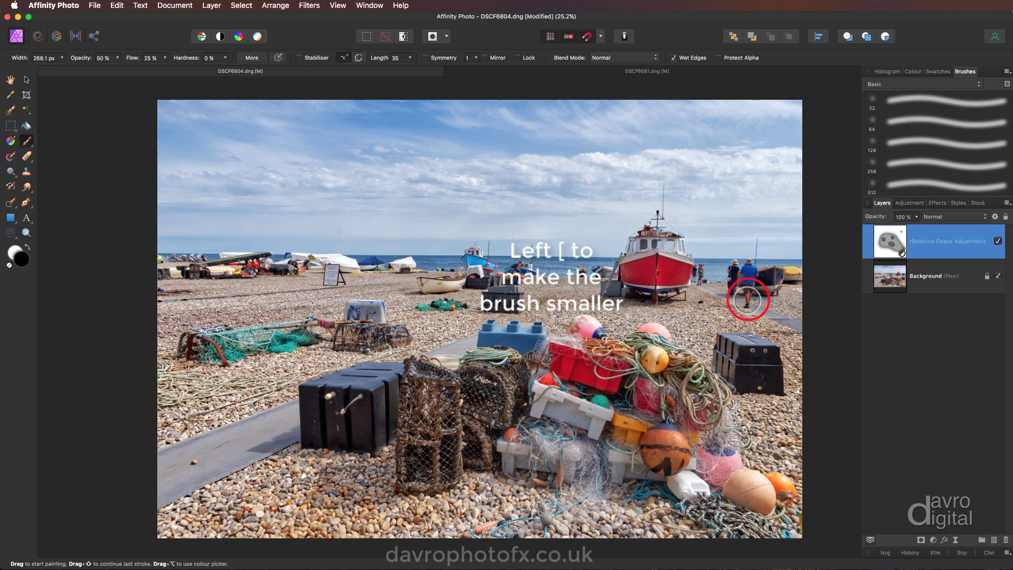
{"action": "left_click_drag", "start_coordinate": [750, 294], "coordinate": [746, 278]}
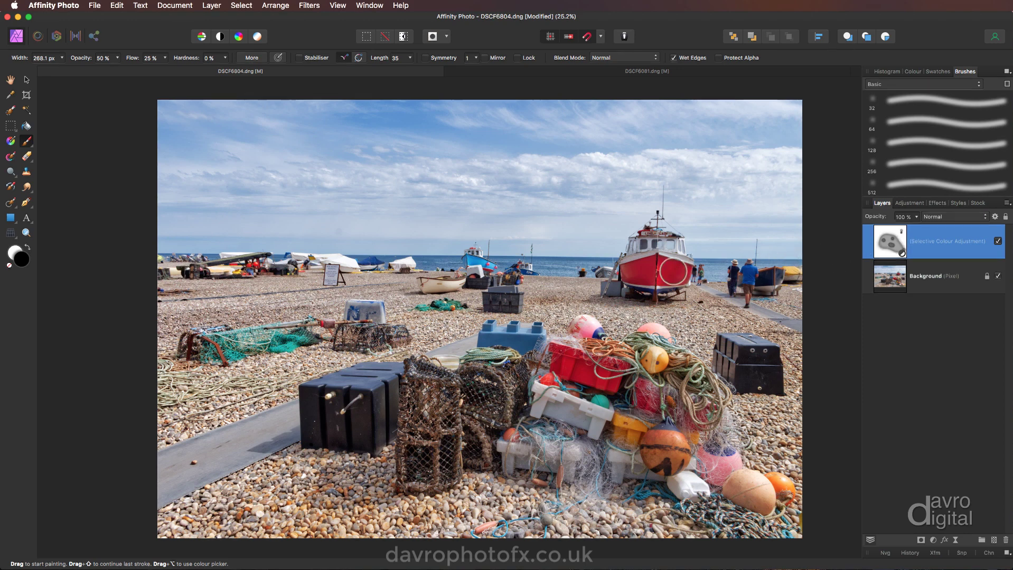
Mask the distant red gear, the figure by the small blue boat and the yellow boat, comparing with and without the adjustment
{"action": "mouse_move", "coordinate": [257, 269]}
{"action": "left_mouse_down"}
{"action": "mouse_move", "coordinate": [230, 270]}
{"action": "mouse_move", "coordinate": [253, 271]}
{"action": "left_mouse_up"}
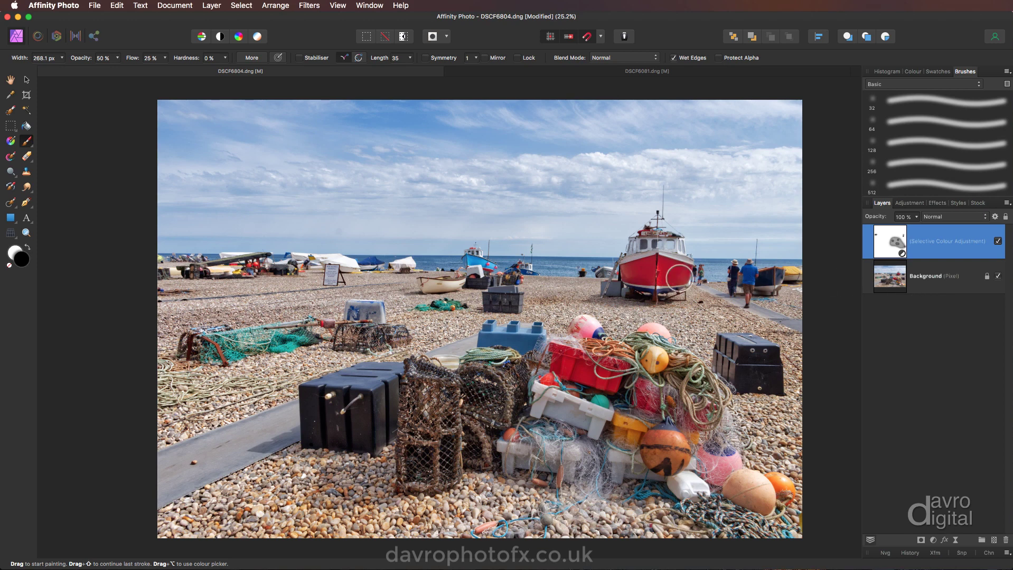
{"action": "left_click_drag", "start_coordinate": [519, 280], "coordinate": [517, 278]}
{"action": "left_click", "coordinate": [997, 241]}
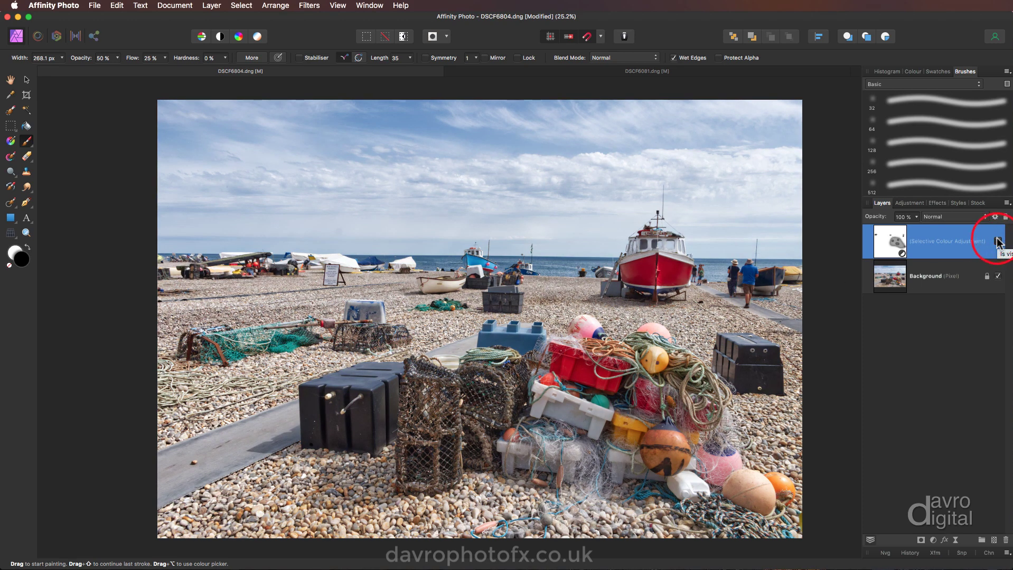
{"action": "left_click", "coordinate": [997, 242]}
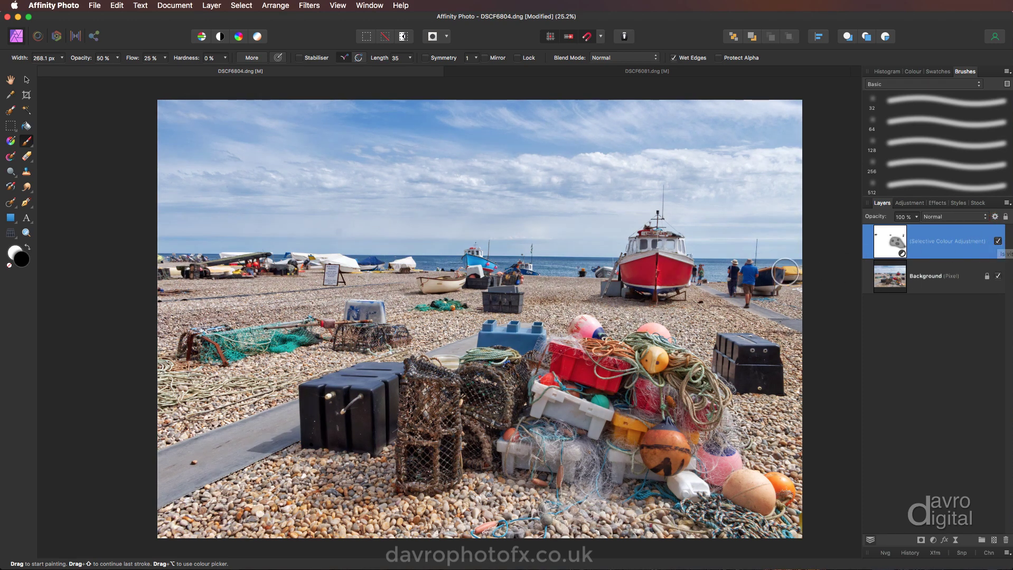
{"action": "left_click", "coordinate": [790, 271]}
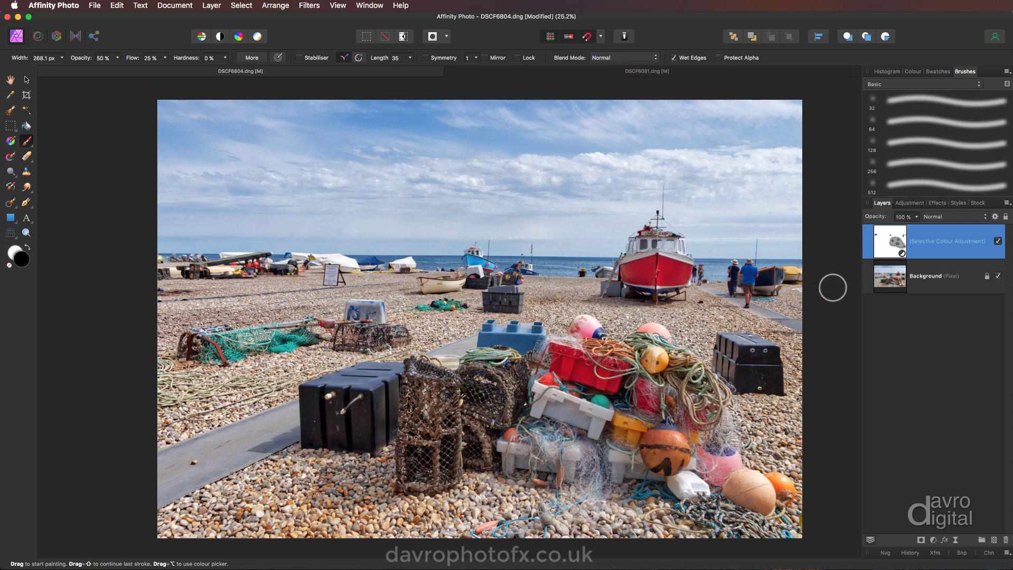